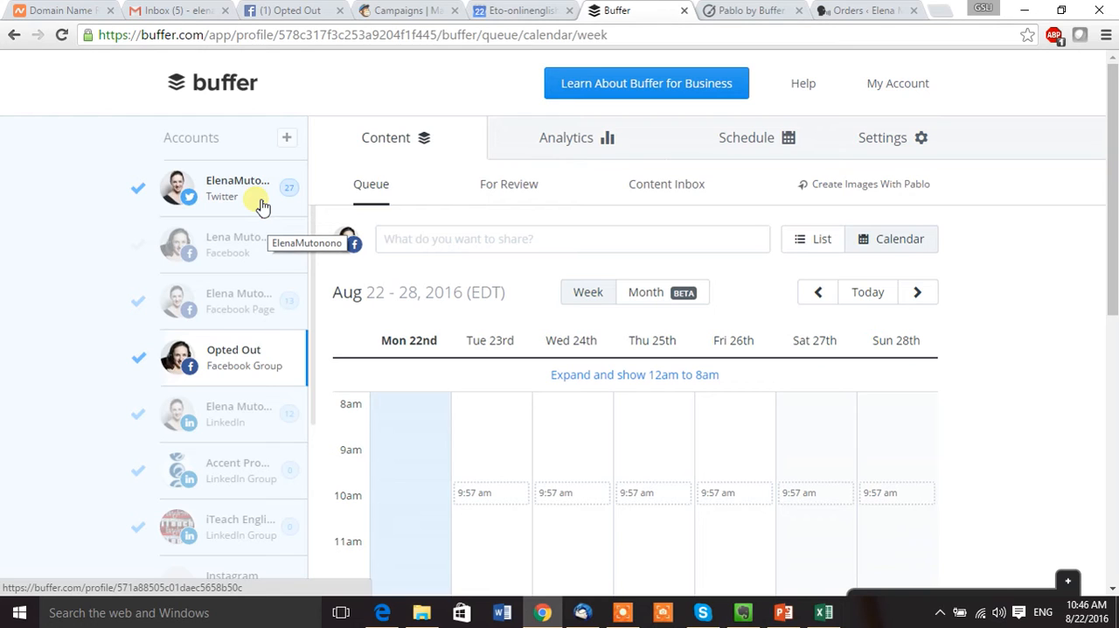
Review the Twitter account's queue calendar for the week of Aug 22 - 28 and the following week.
click(262, 205)
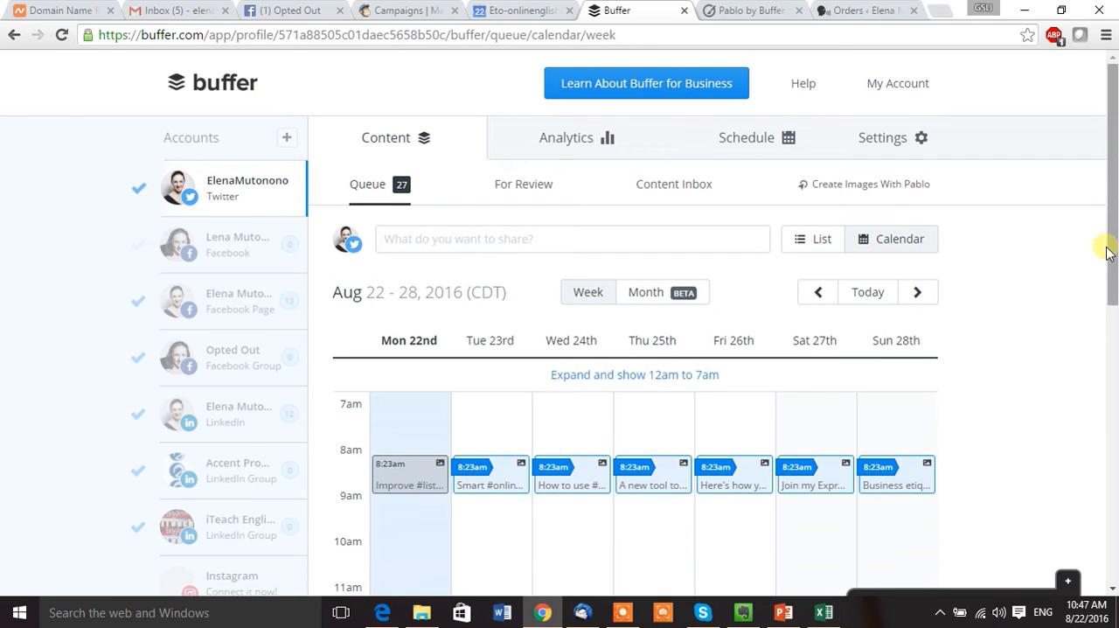
drag(1114, 253, 1114, 328)
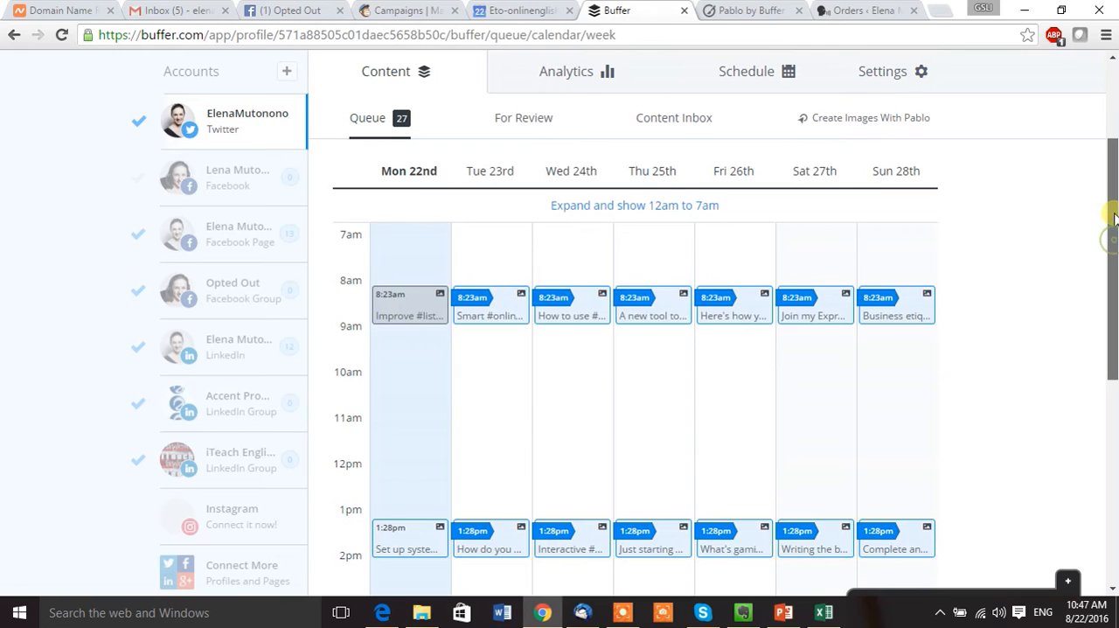
drag(1109, 232, 1115, 196)
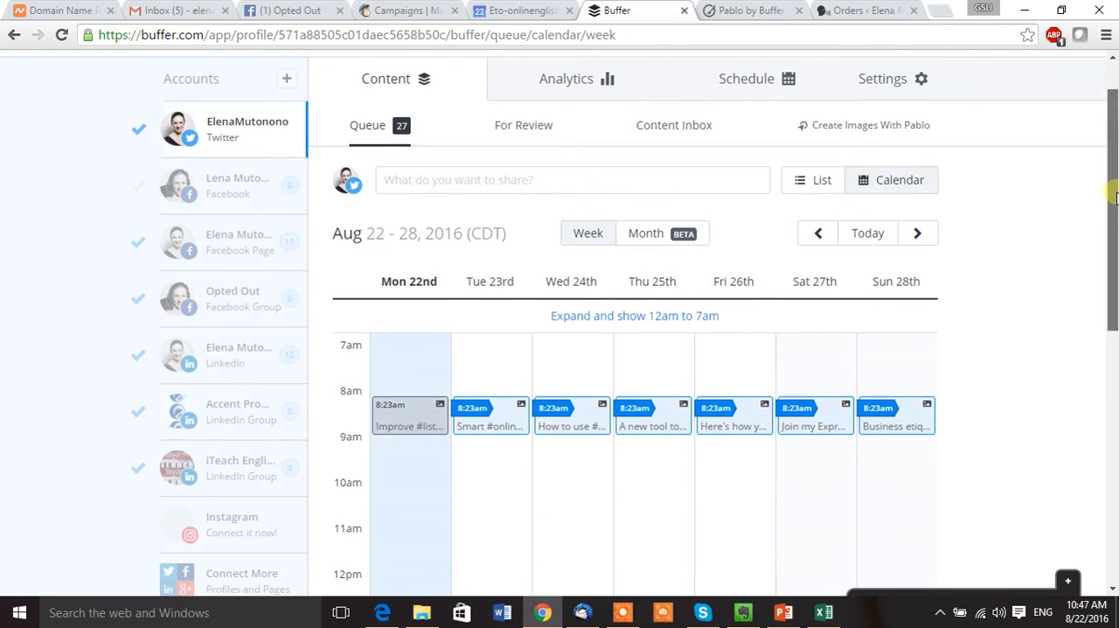
click(920, 233)
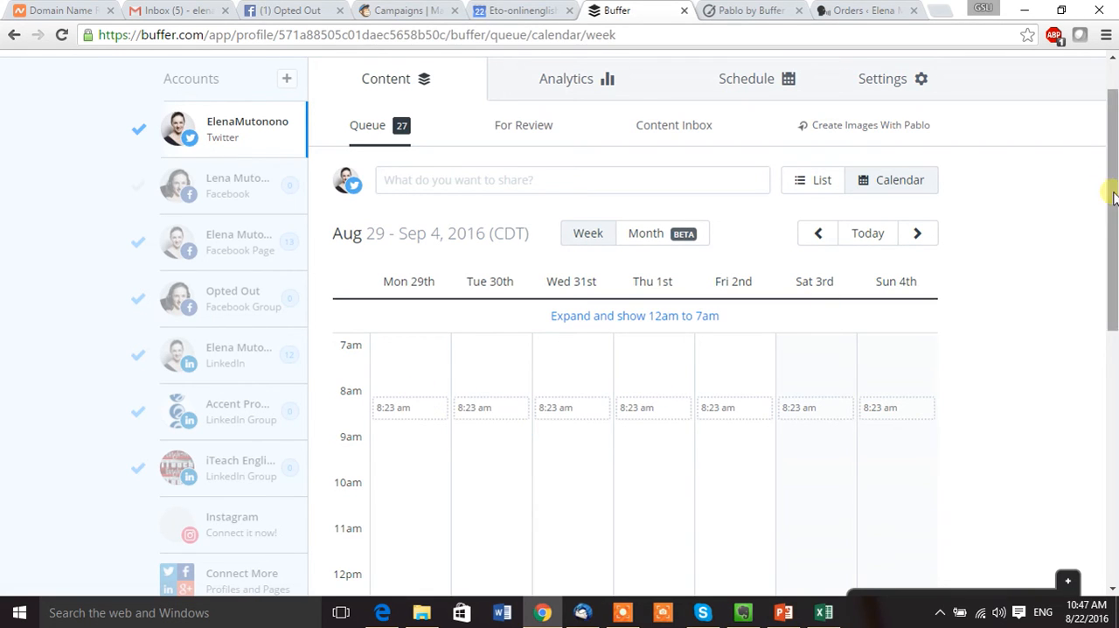
mouse_move(1113, 197)
mouse_down()
mouse_move(1114, 271)
mouse_move(1114, 198)
mouse_up()
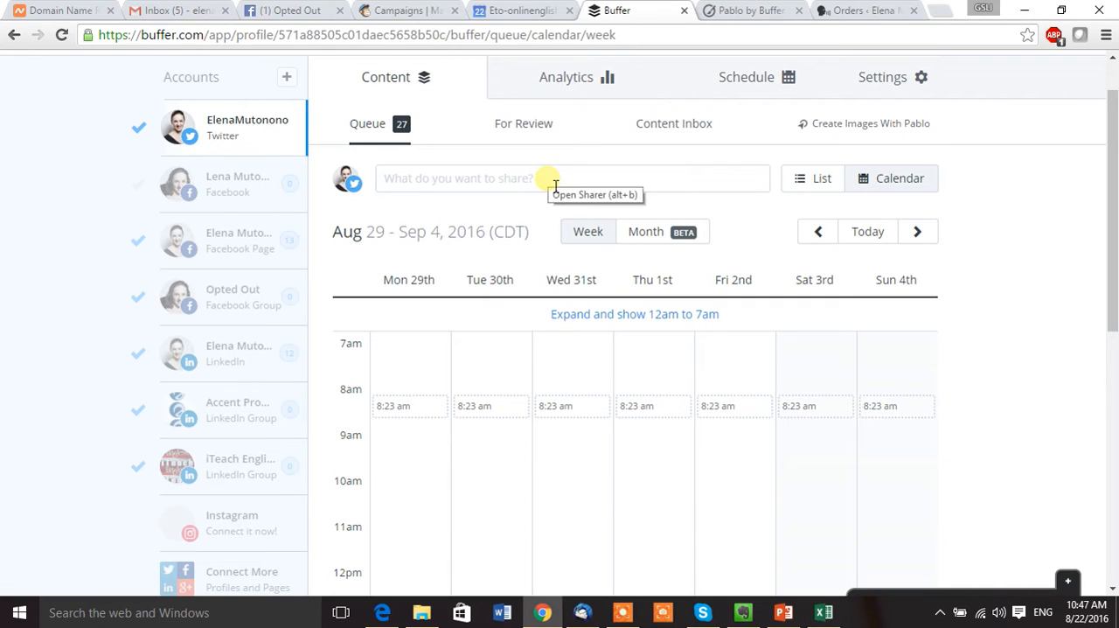
mouse_move(478, 433)
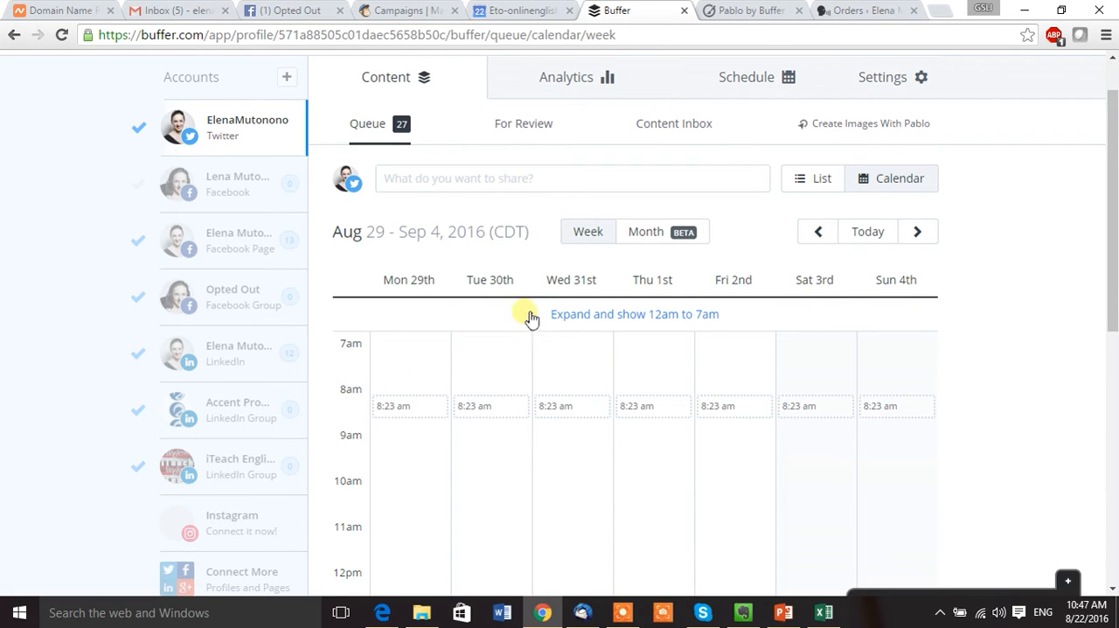
click(819, 233)
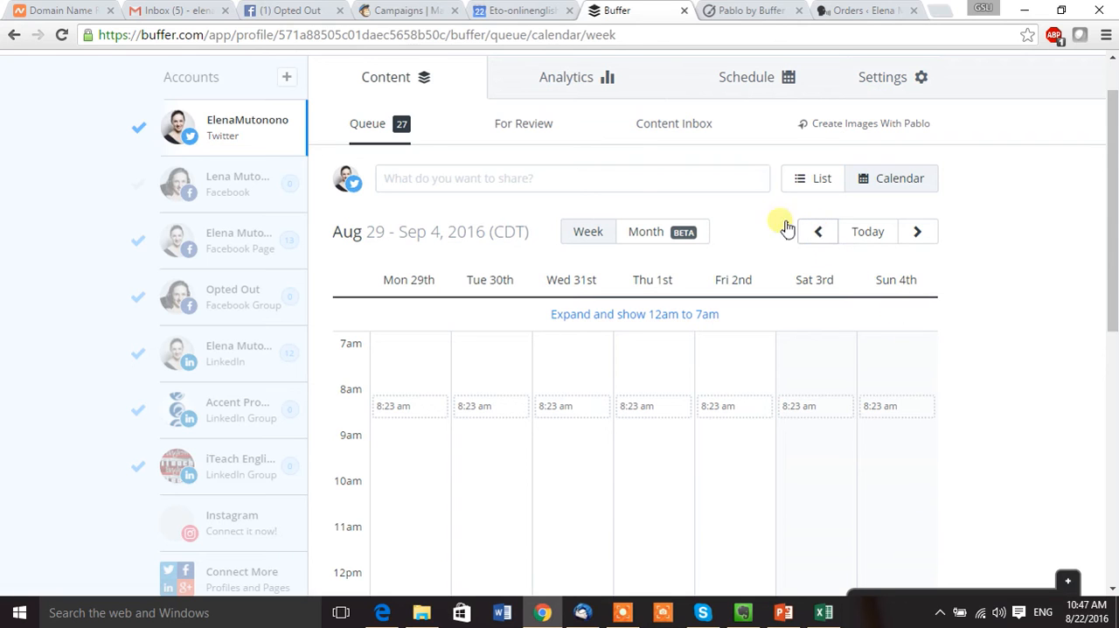
Draft a post reading "test" for the Twitter, Facebook page and LinkedIn profiles and show its sharing options, leaving it unsent.
click(503, 178)
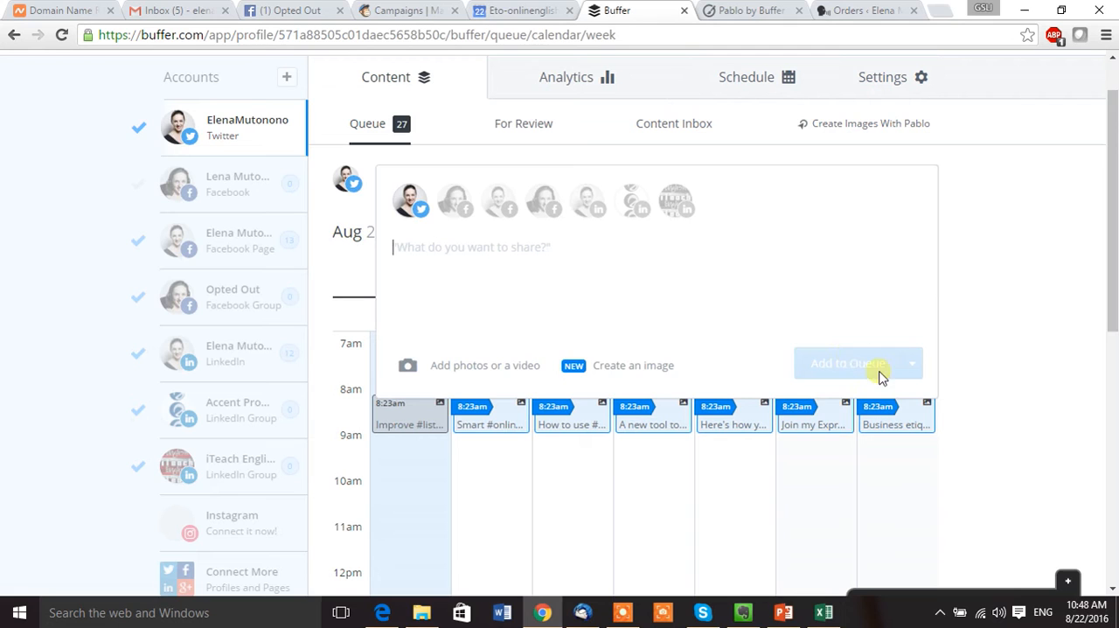
text(test)
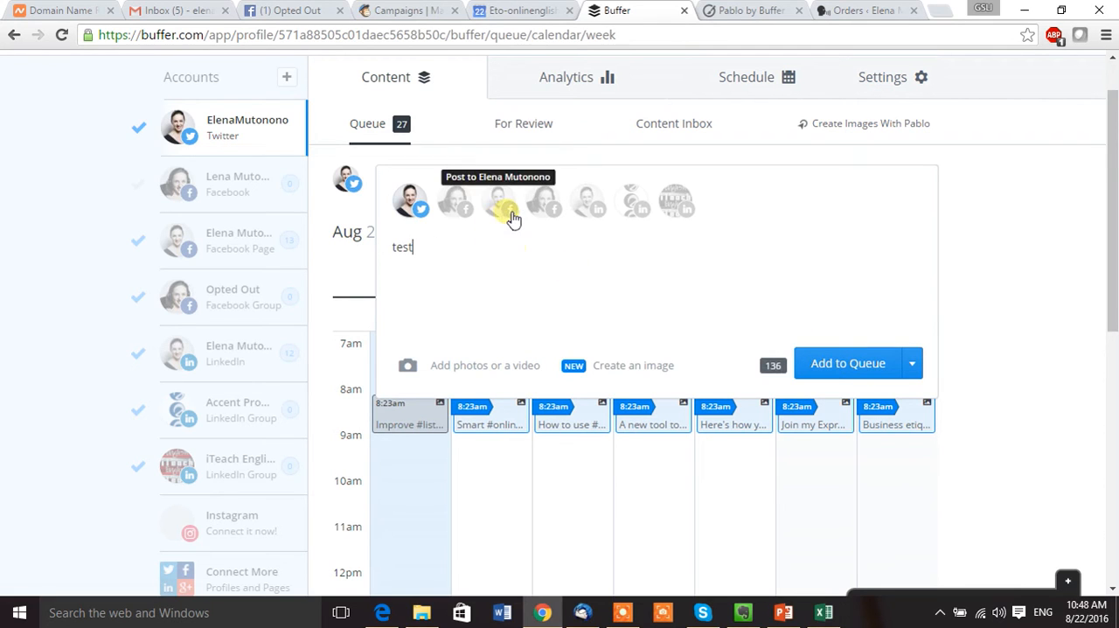
click(512, 218)
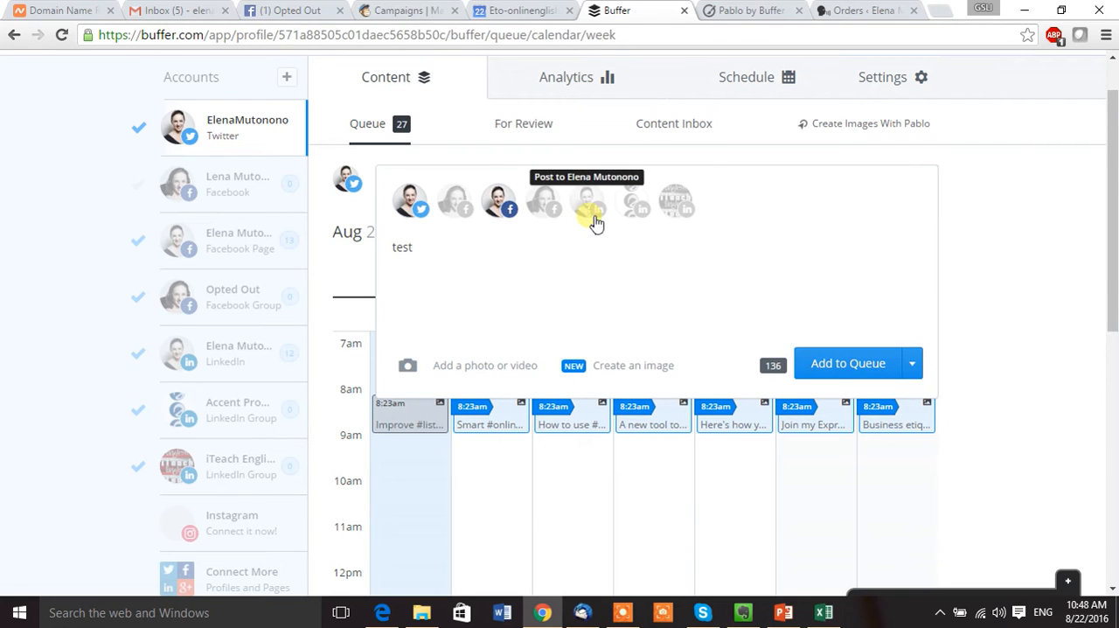
click(594, 218)
click(918, 367)
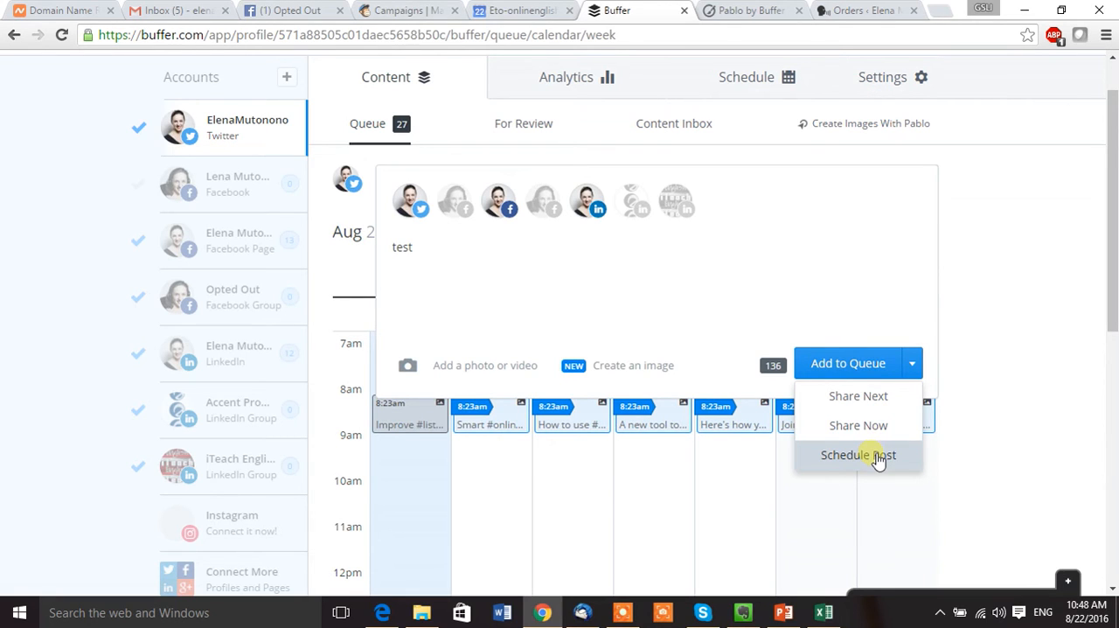
click(1034, 205)
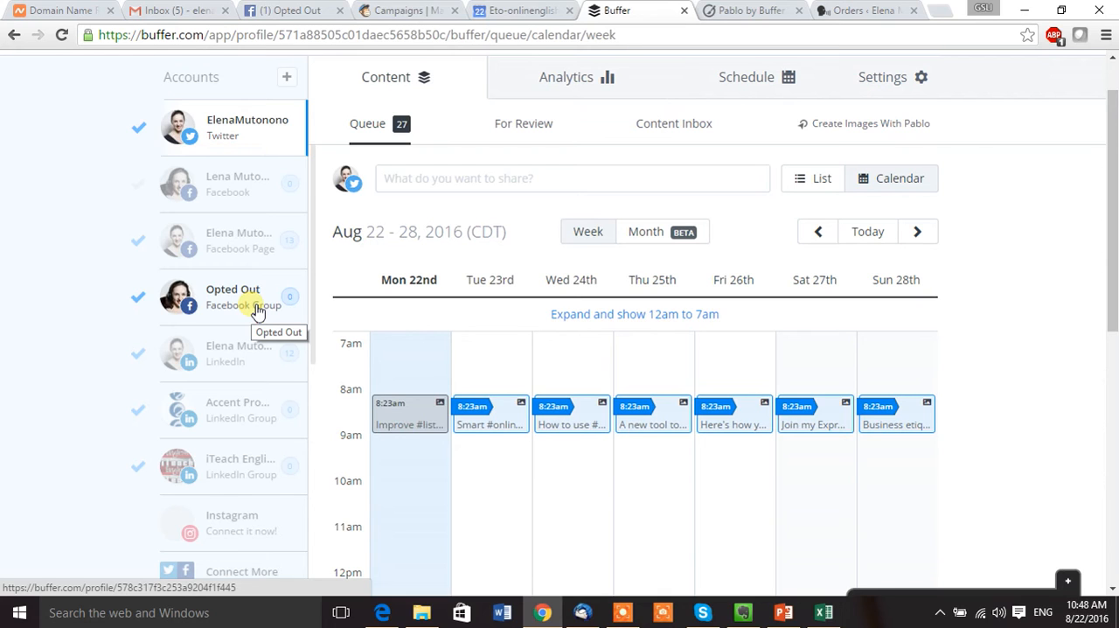
View the Opted Out Facebook group's queue and the Facebook page's calendar back to the week of Aug 8 - 14.
click(257, 312)
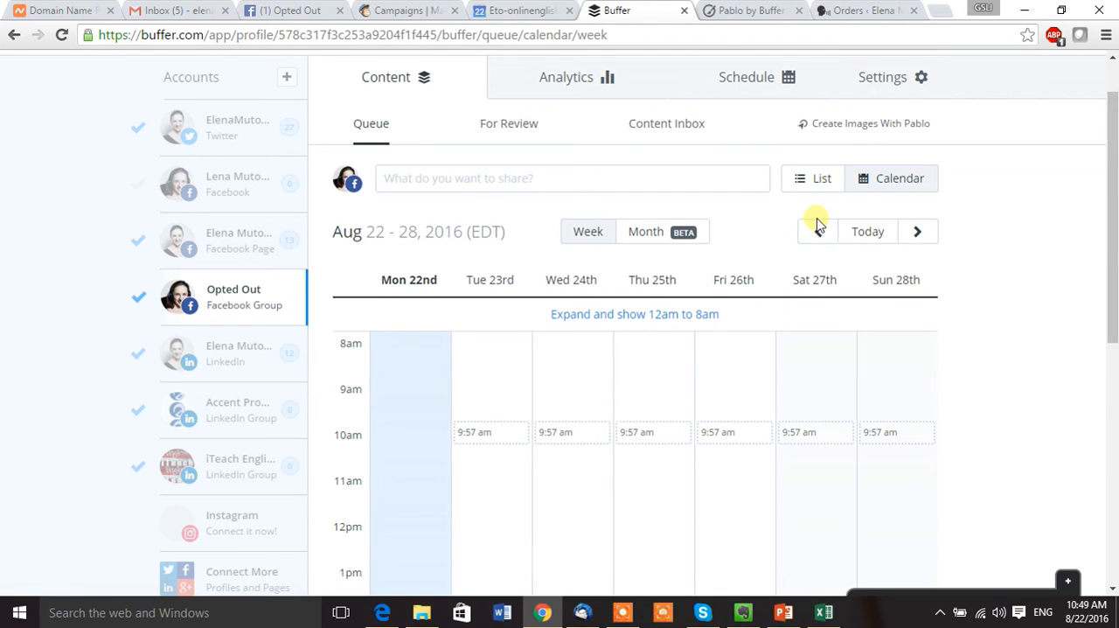
click(227, 235)
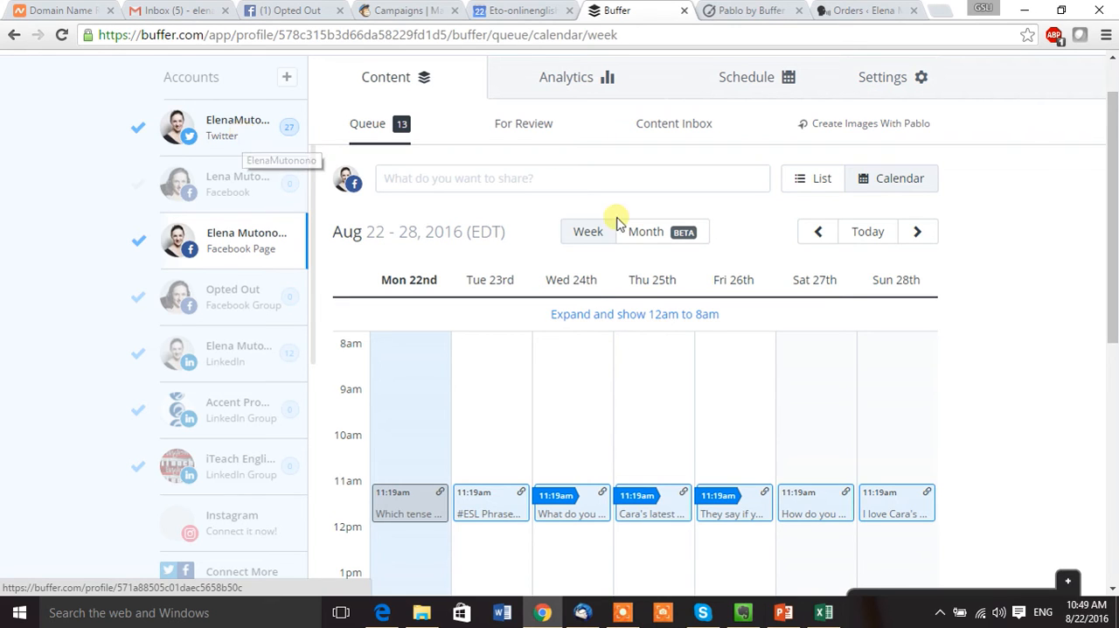
click(826, 232)
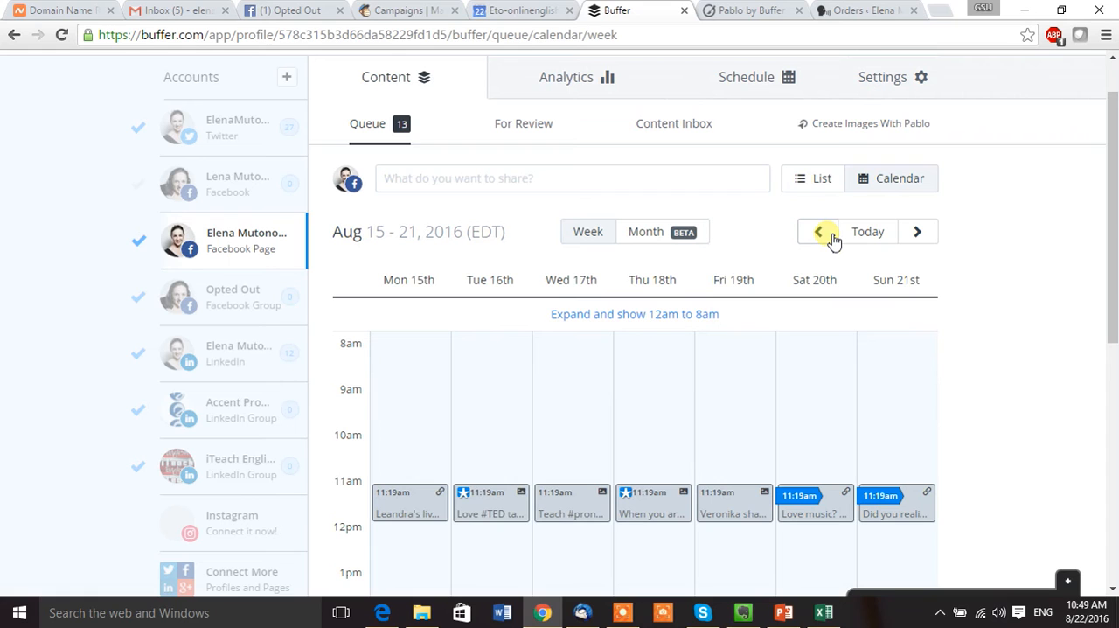
click(829, 233)
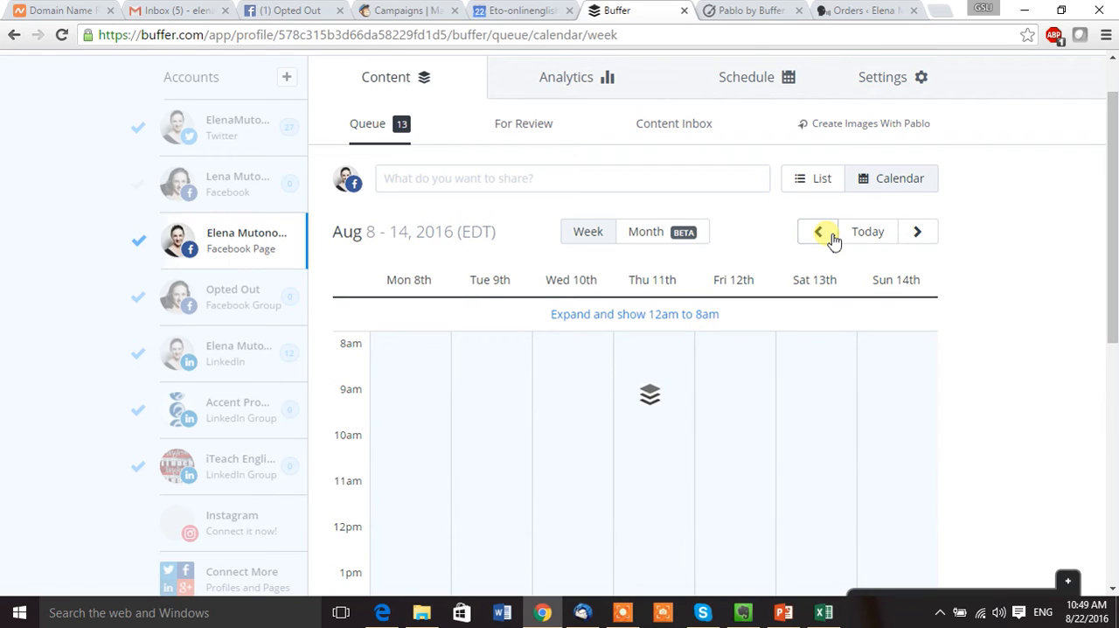
drag(1109, 251, 1116, 370)
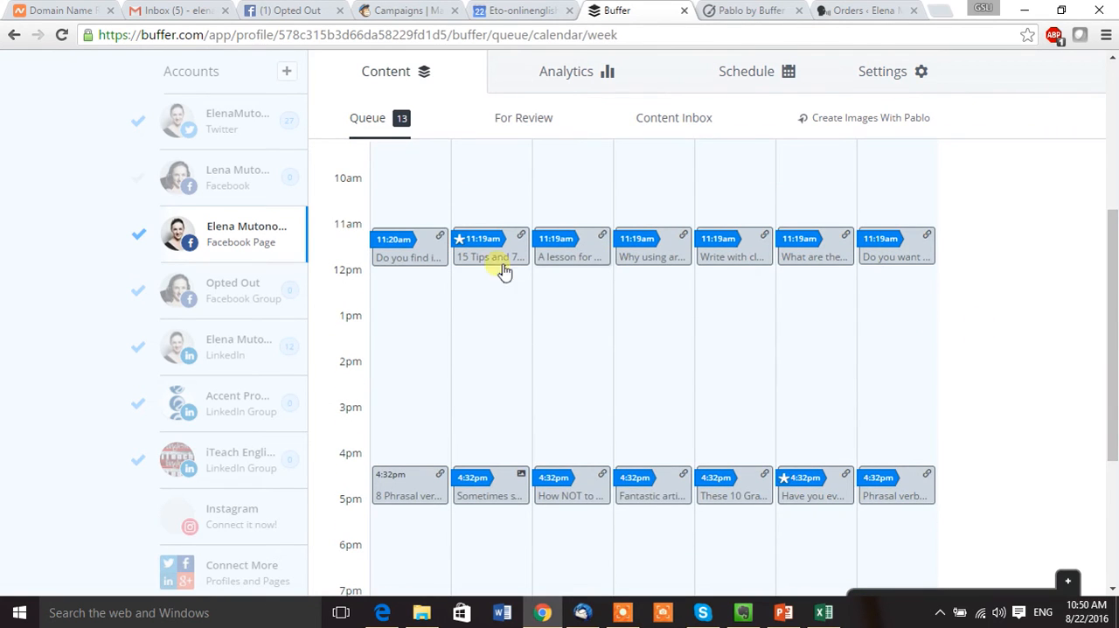
View the starred posts of Aug 9 and Aug 13, and try re-buffering the latter up to its scheduling options.
click(472, 257)
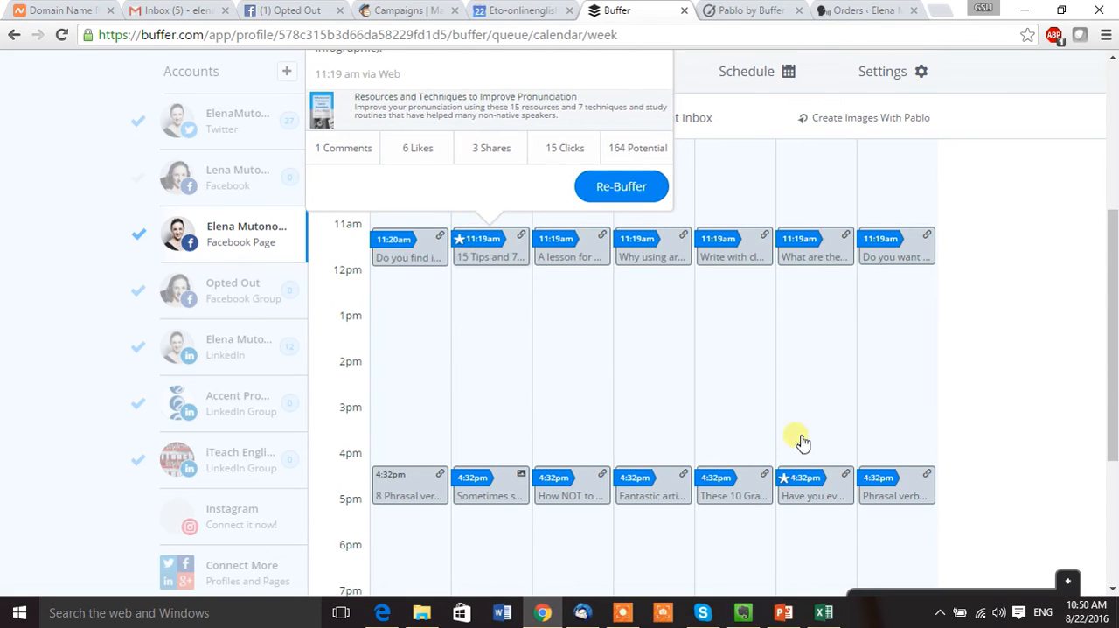
click(841, 486)
click(943, 427)
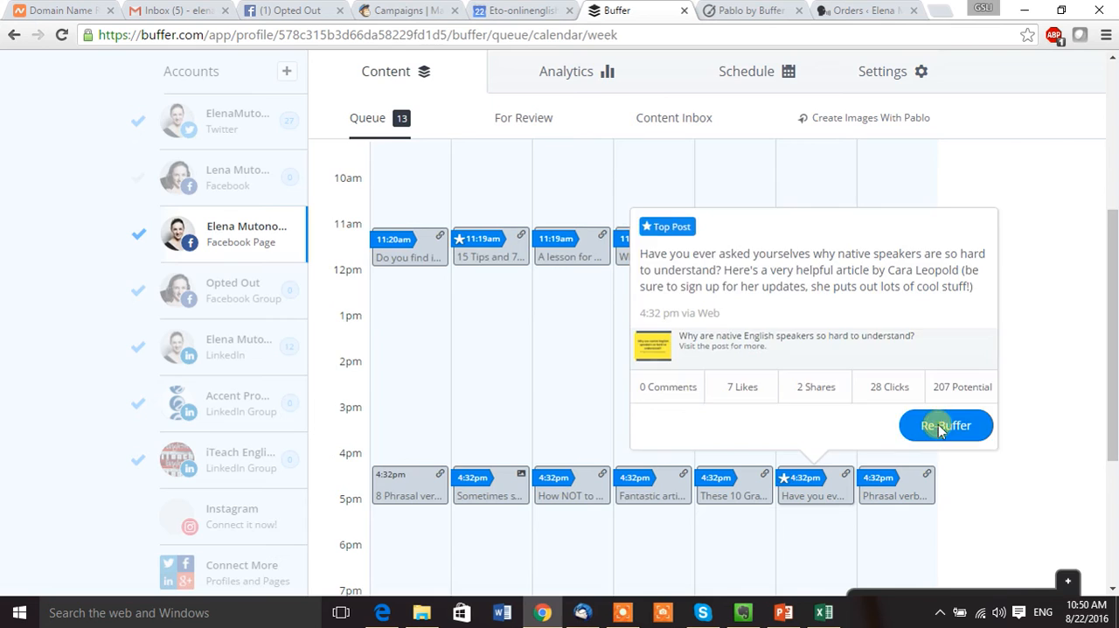
click(938, 424)
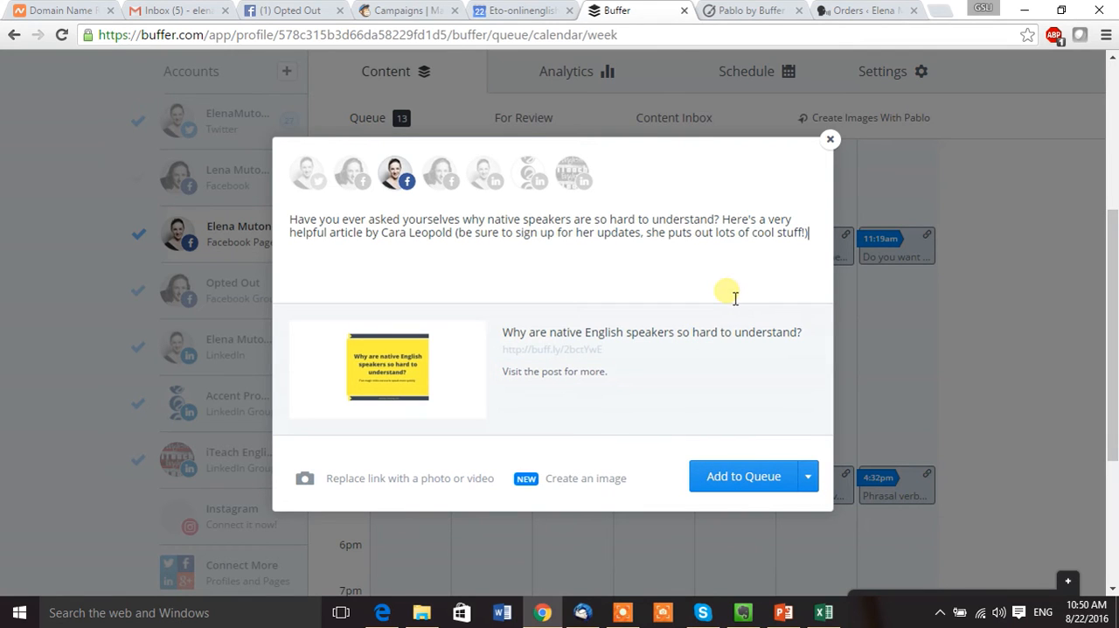
click(809, 478)
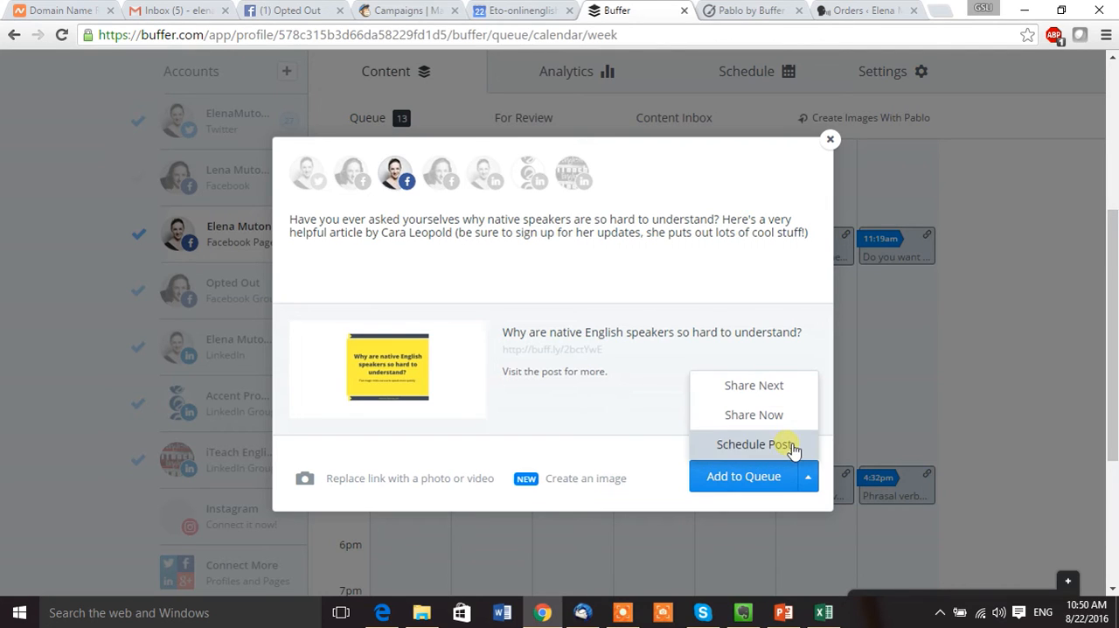
click(830, 141)
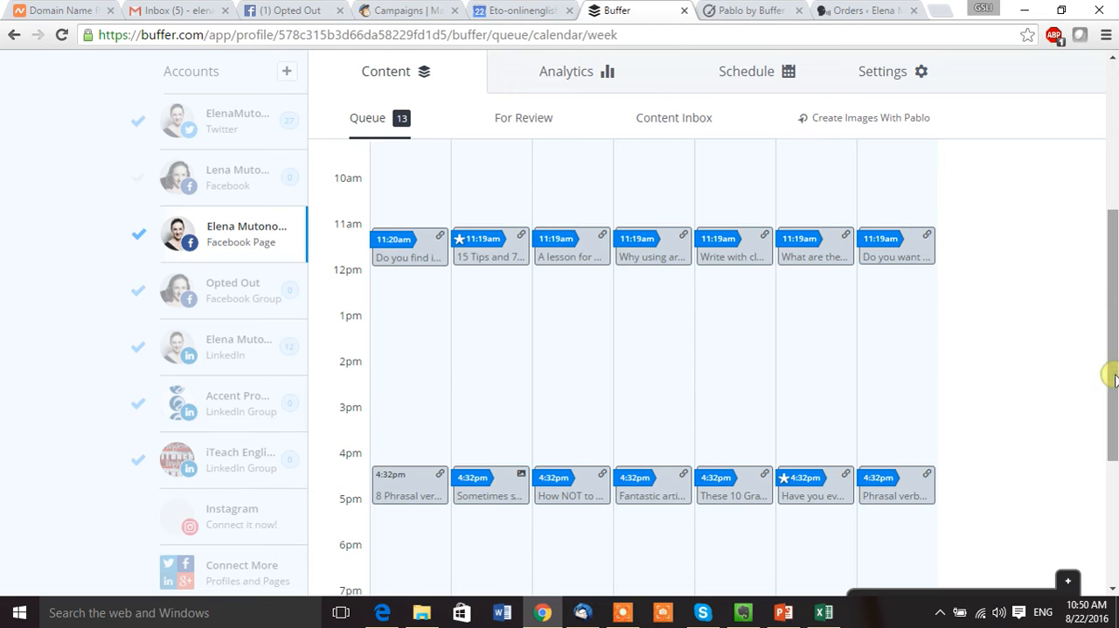
Switch to Pablo and search its image library for "computer".
scroll(1115, 377, up, 3)
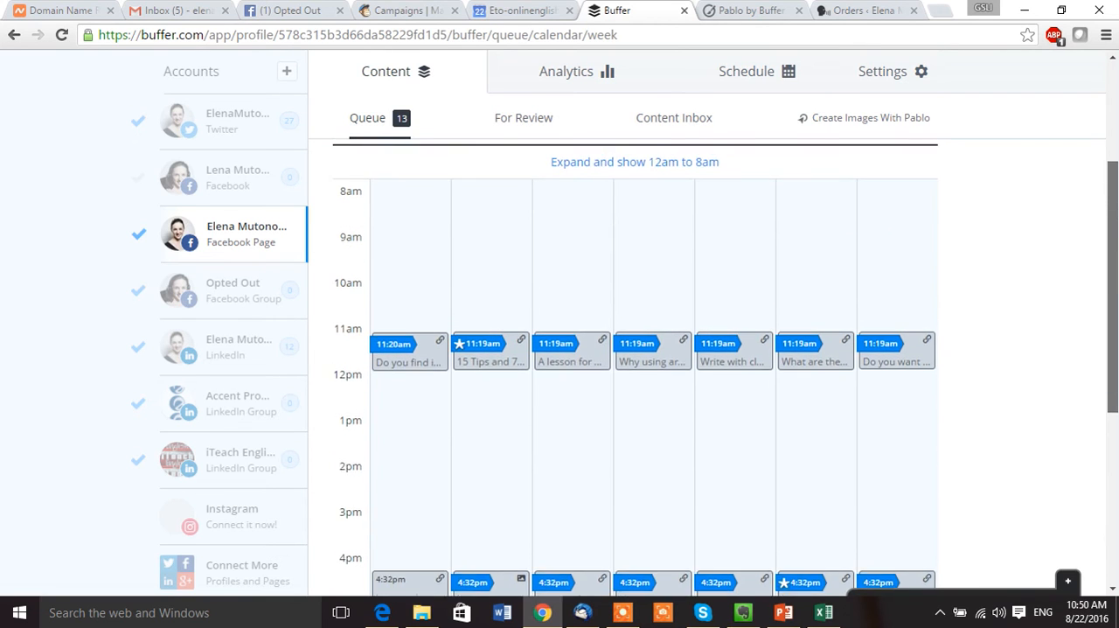
scroll(635, 350, up, 1)
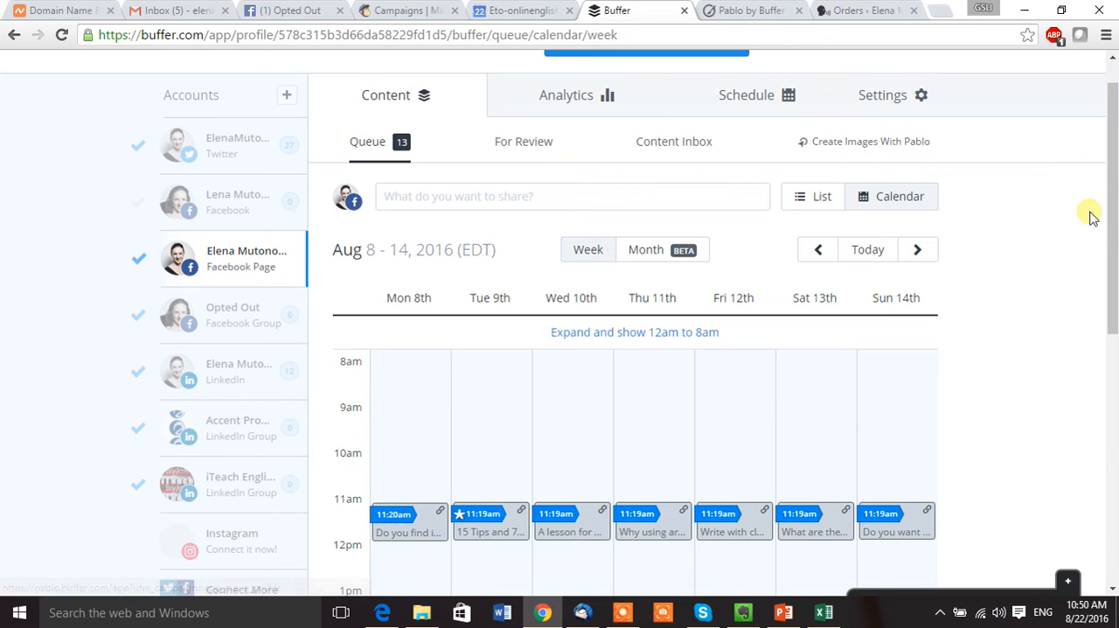
drag(1114, 229, 1114, 194)
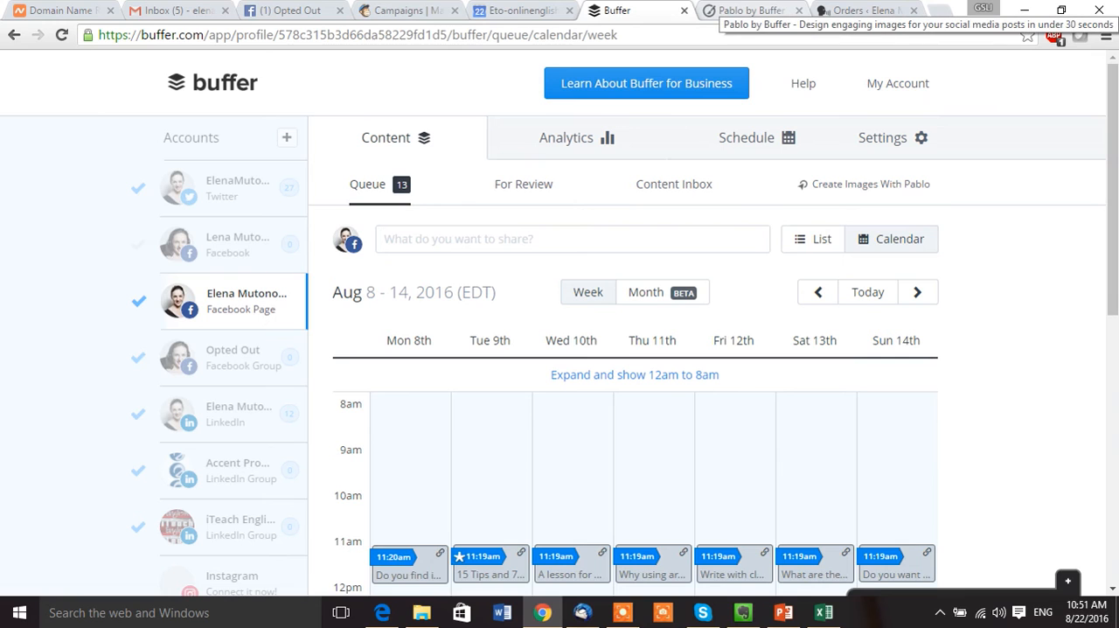
click(752, 11)
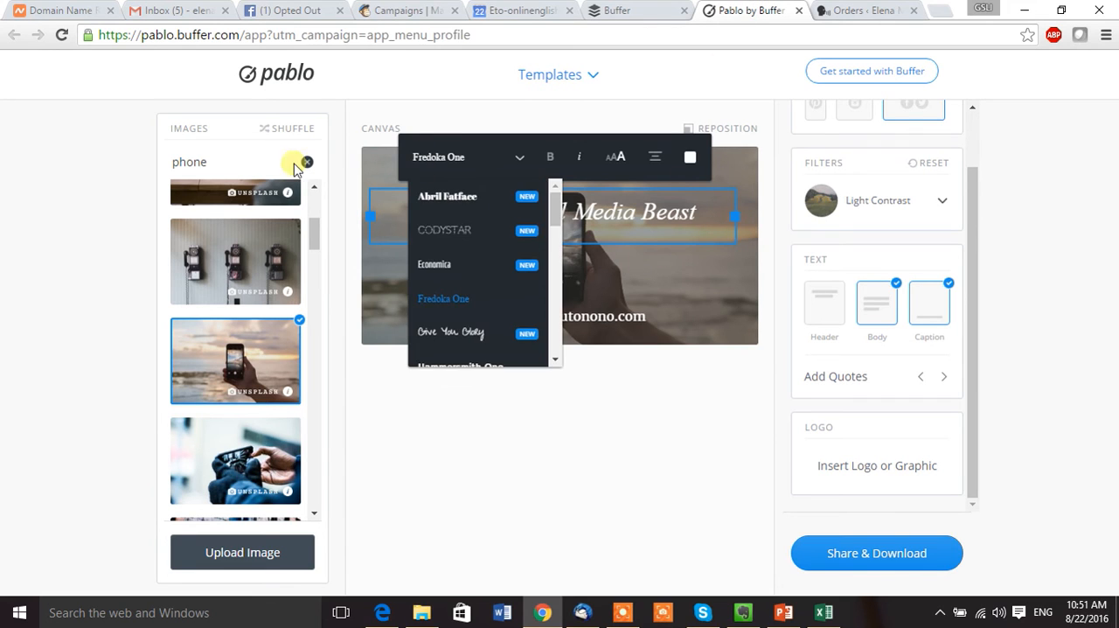
click(218, 166)
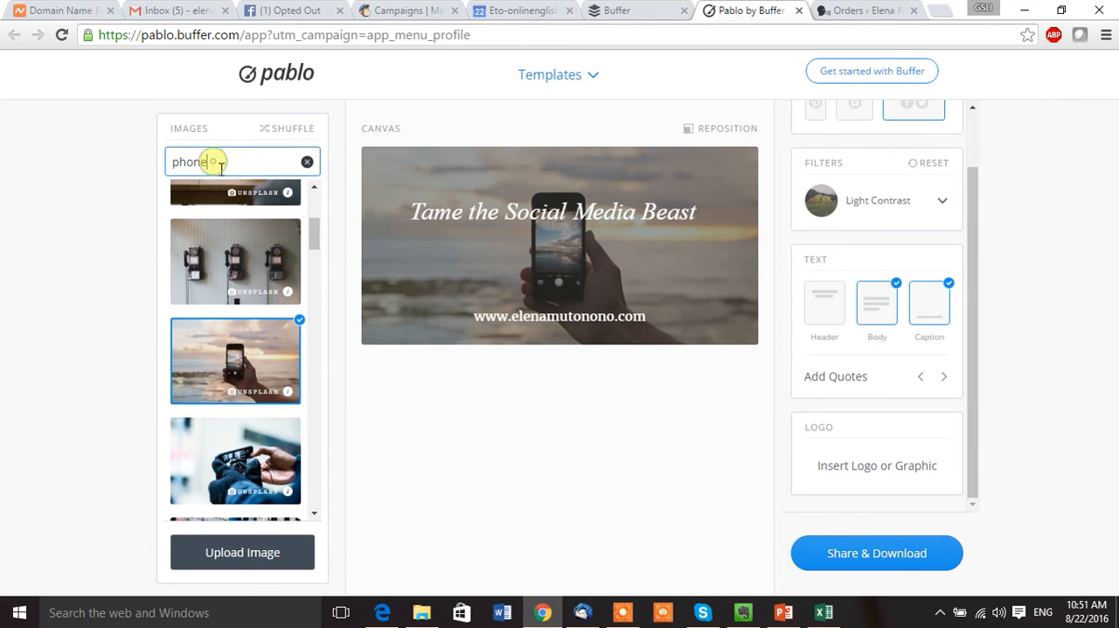
key(ctrl+a)
key(BackSpace)
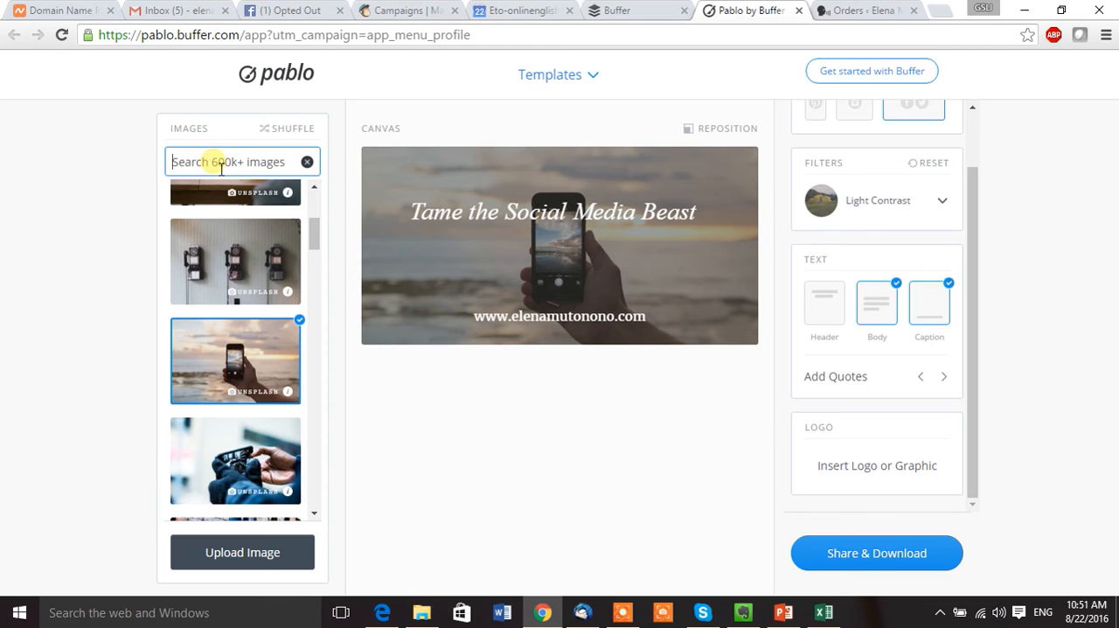
text(computer)
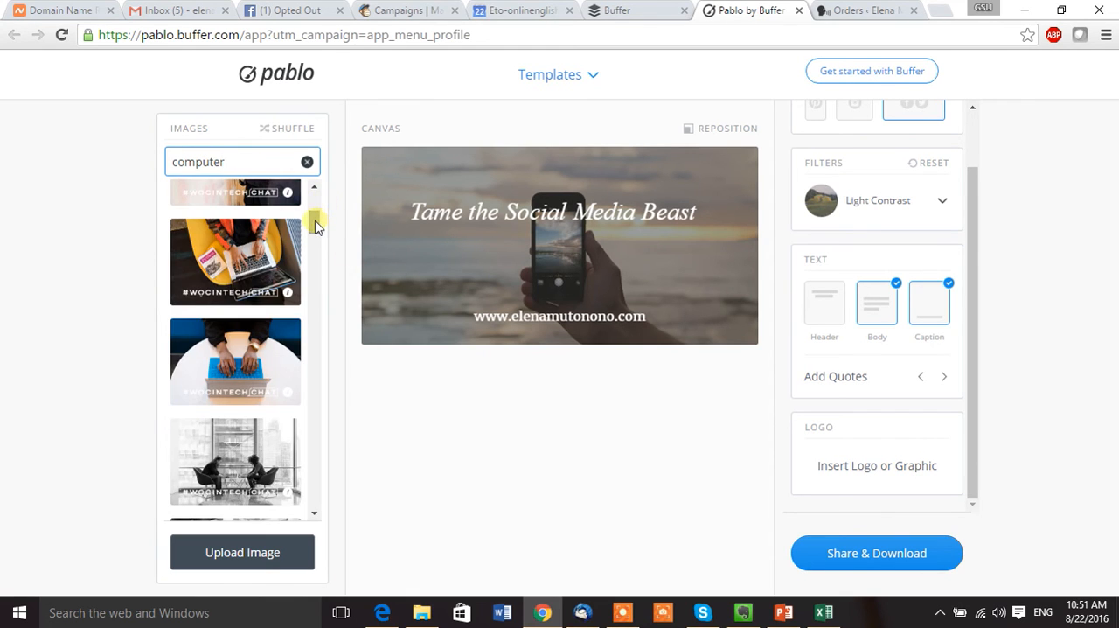
Use the photo of hands typing on a laptop beside the Python book as the canvas background.
drag(315, 221, 315, 219)
click(265, 294)
click(269, 298)
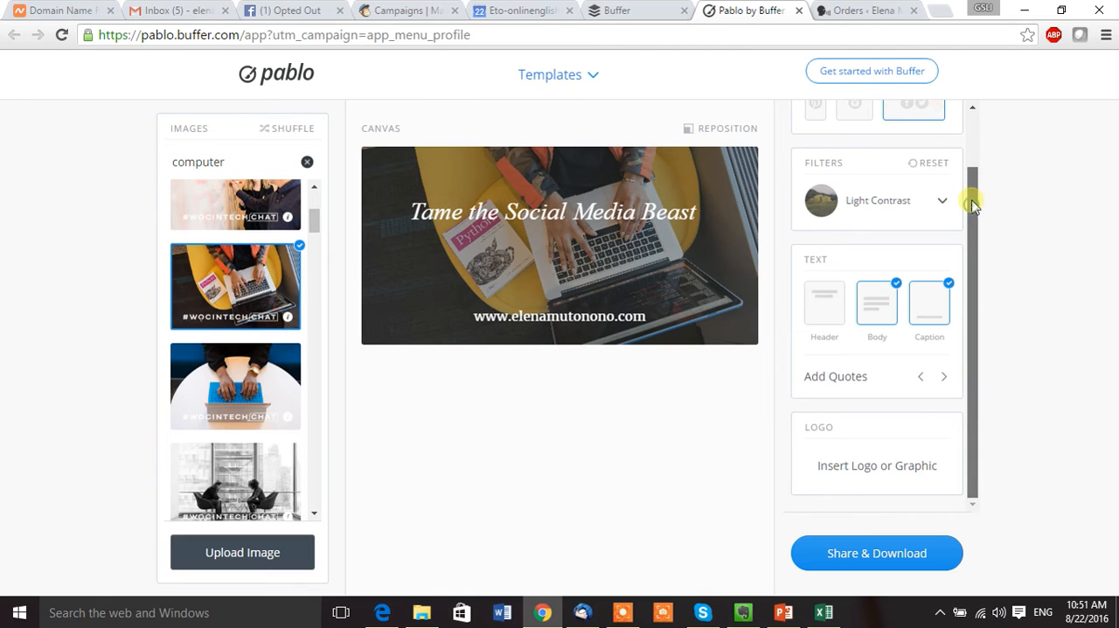
Try the Pinterest size on the canvas, and return it to the Facebook and Twitter size.
drag(969, 200, 969, 155)
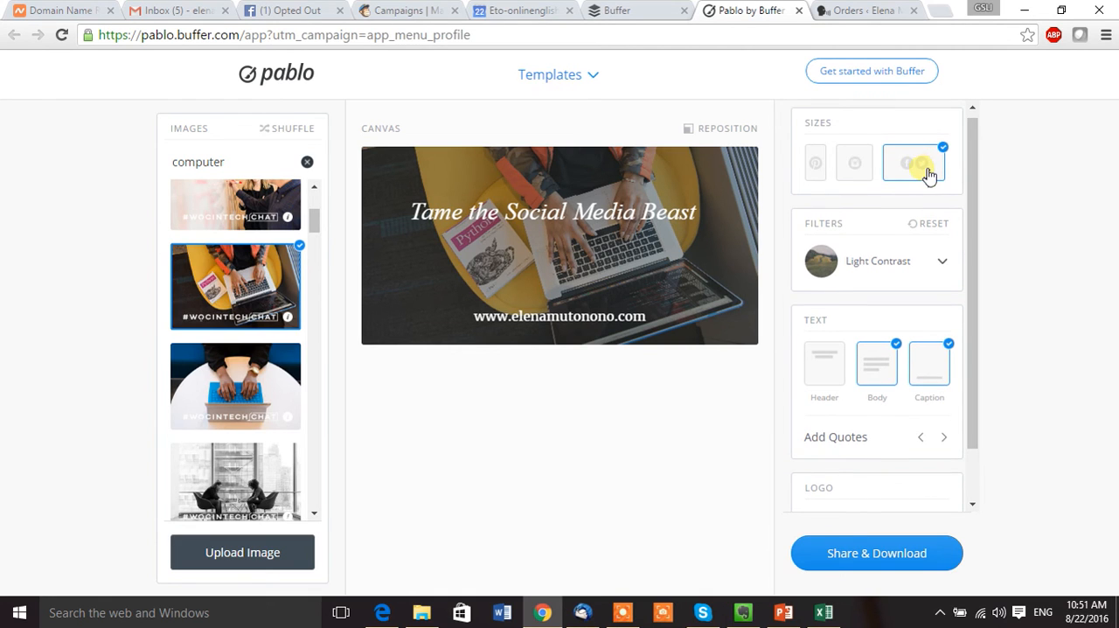
click(819, 164)
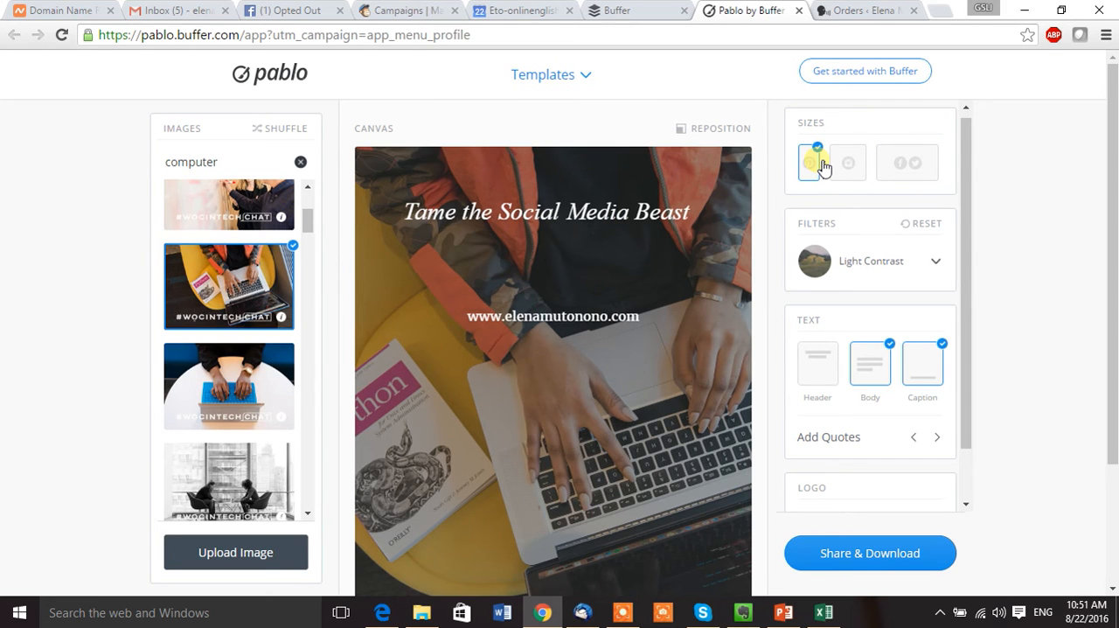
click(925, 177)
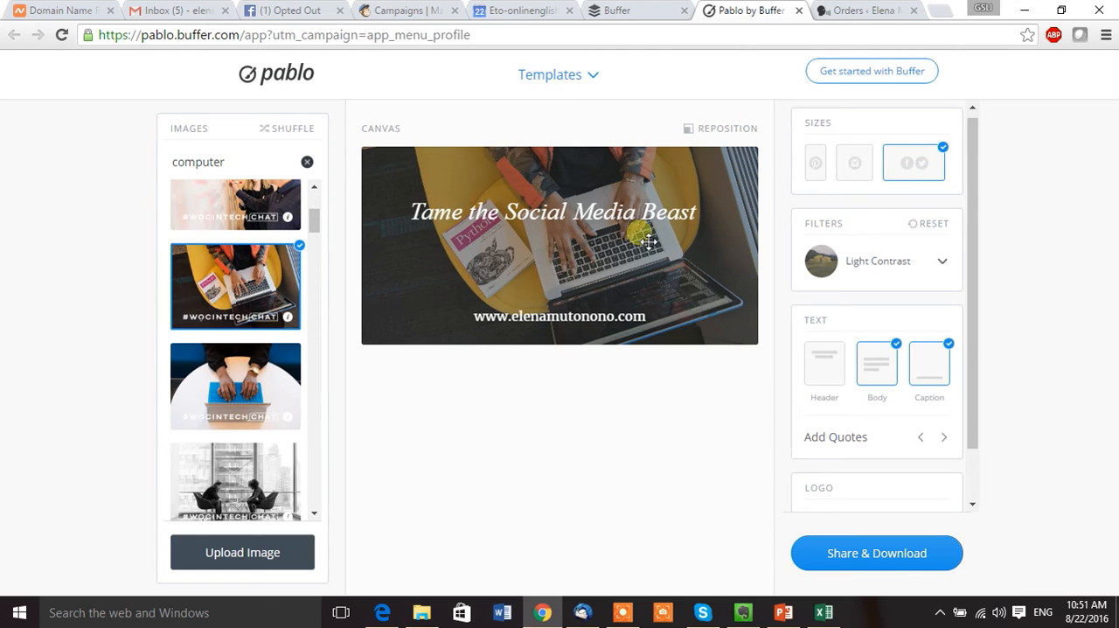
Reposition the background photo by zooming it in slightly within the canvas frame.
click(722, 129)
drag(512, 145, 533, 149)
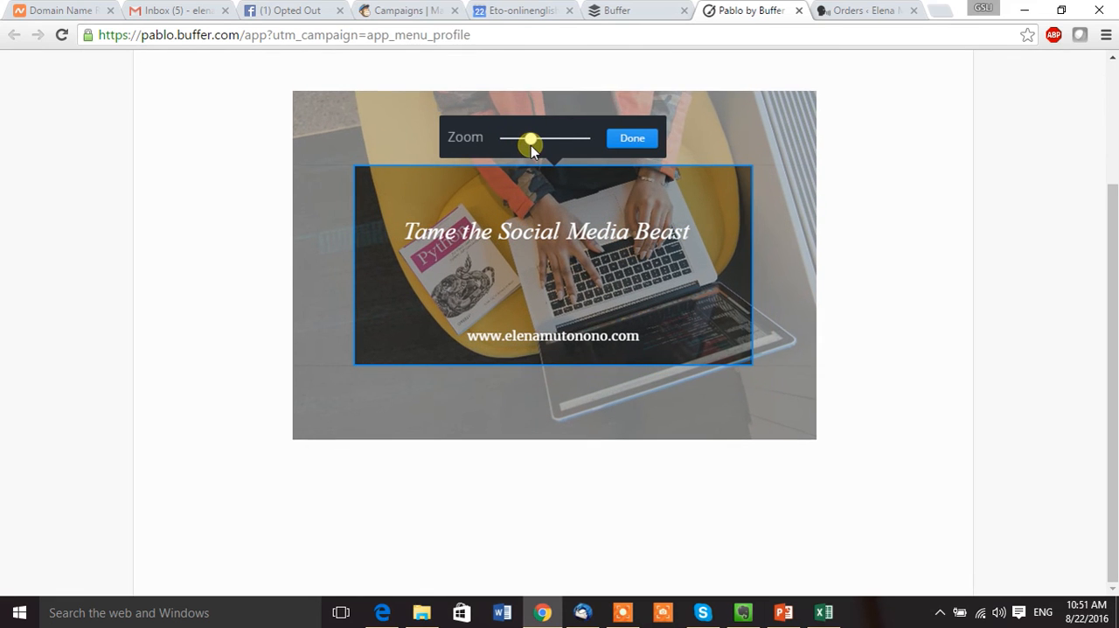
click(639, 147)
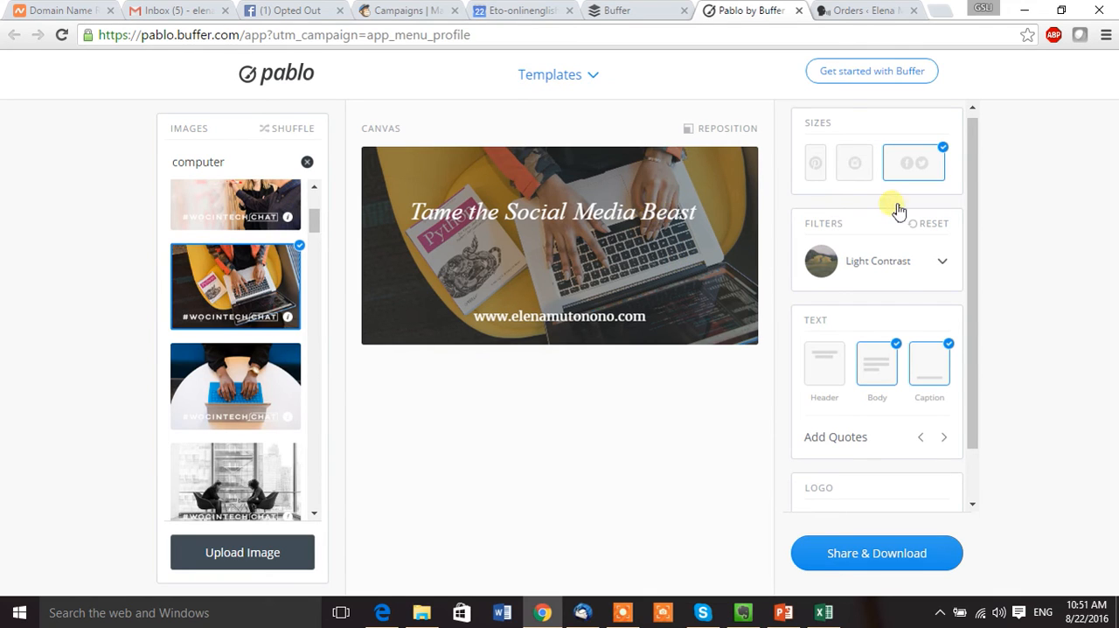
Hide the caption and reduce the "Tame the Social Media Beast" body text to the medium font size.
click(935, 361)
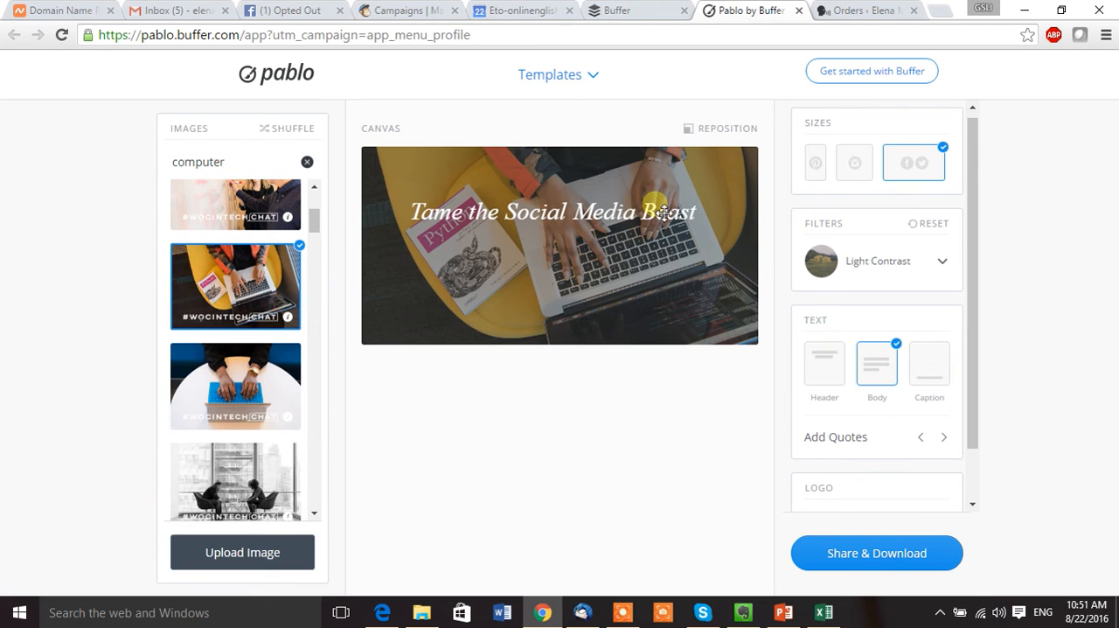
click(598, 212)
click(519, 158)
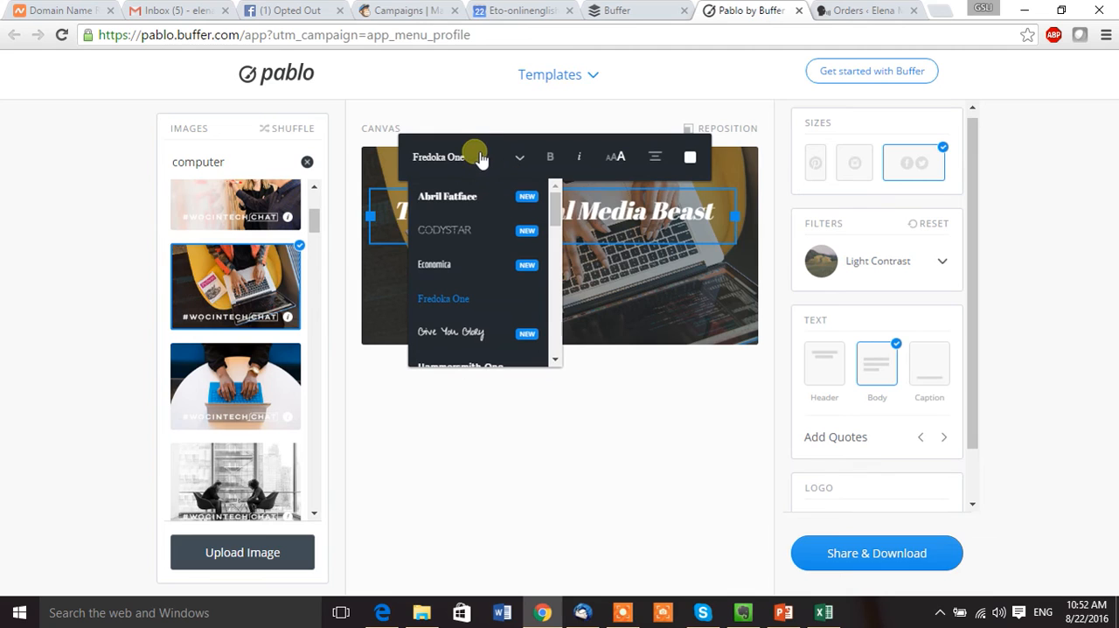
click(528, 159)
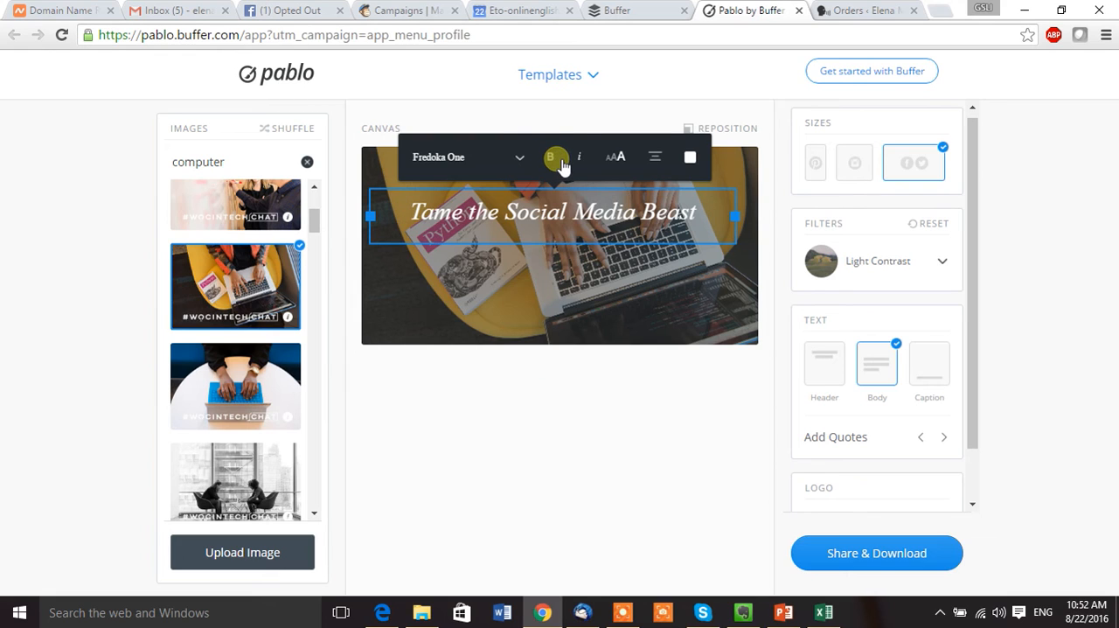
click(618, 163)
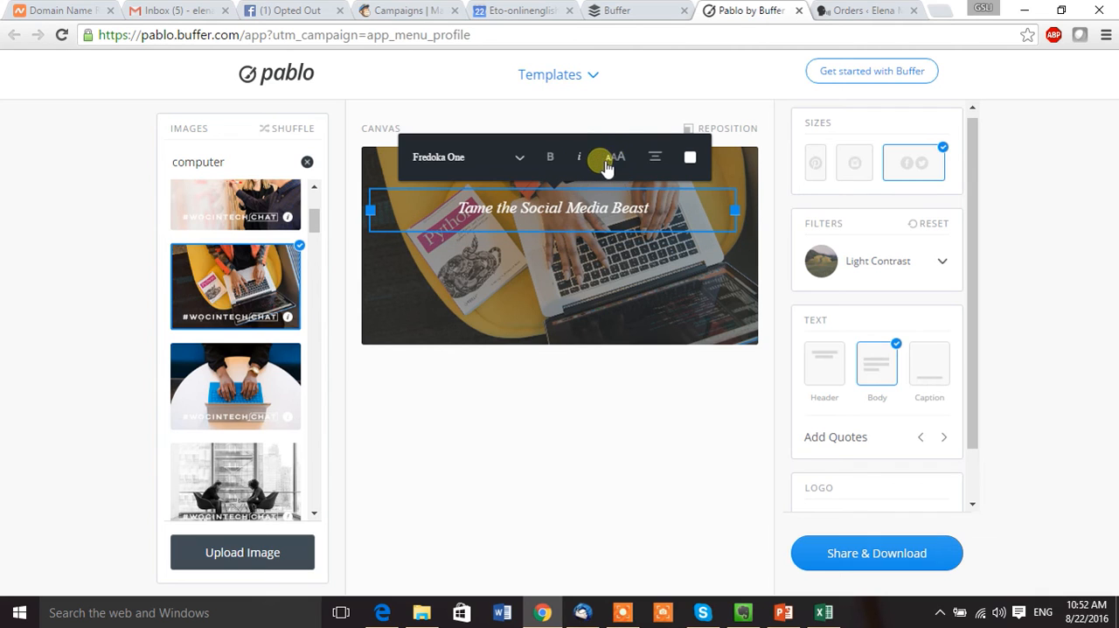
click(622, 165)
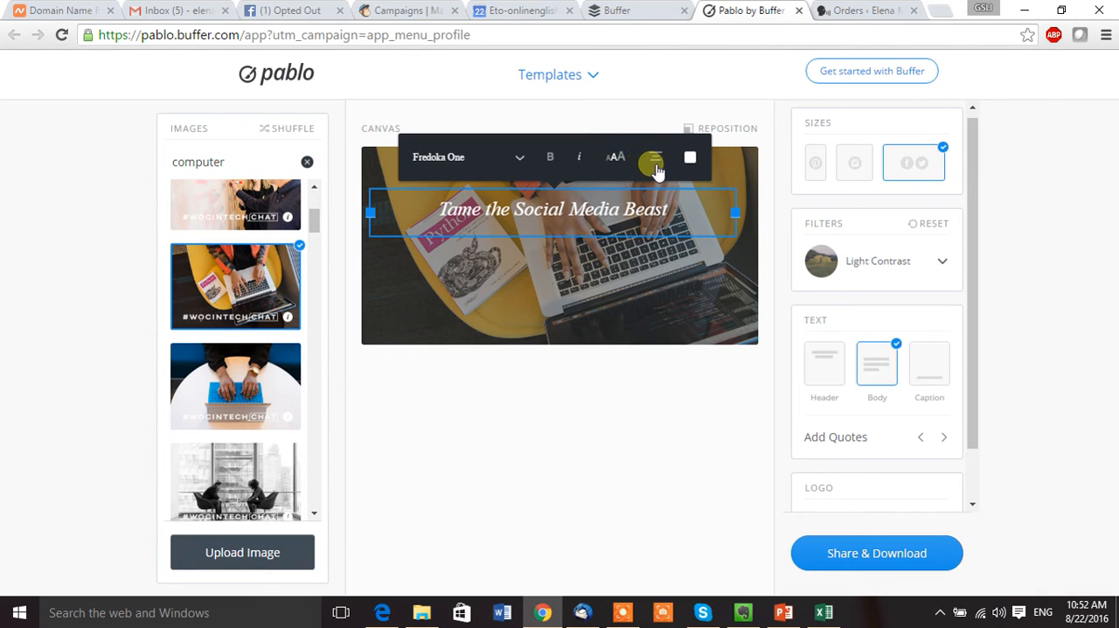
Try right alignment on the body text, and return it to centered.
click(657, 163)
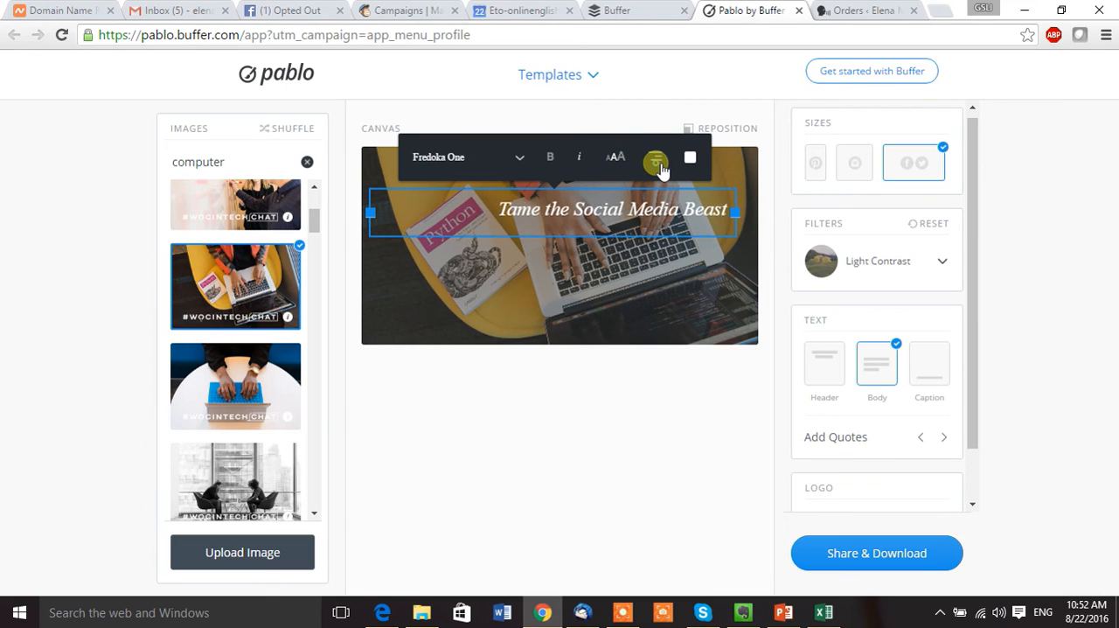
click(658, 162)
click(658, 163)
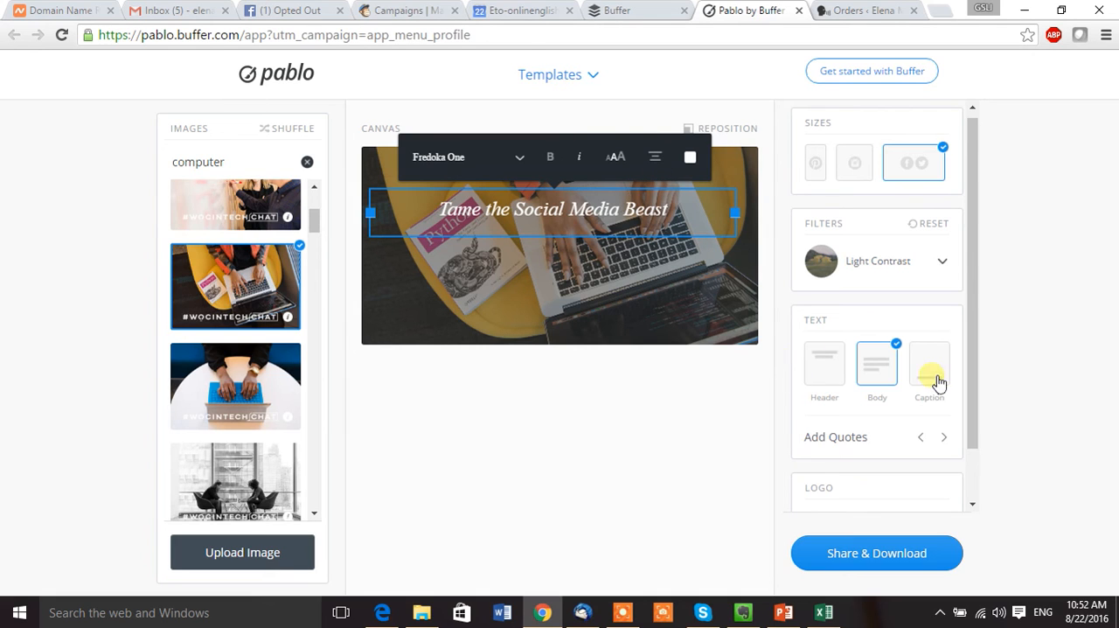
Add the header text and restore the website caption on the canvas.
click(842, 370)
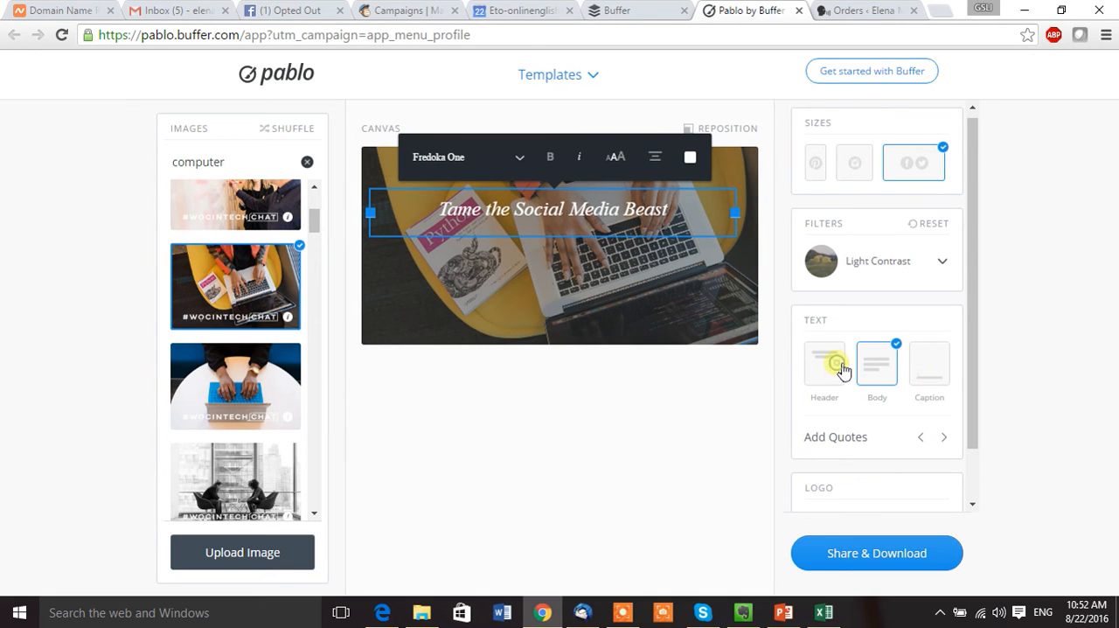
click(936, 371)
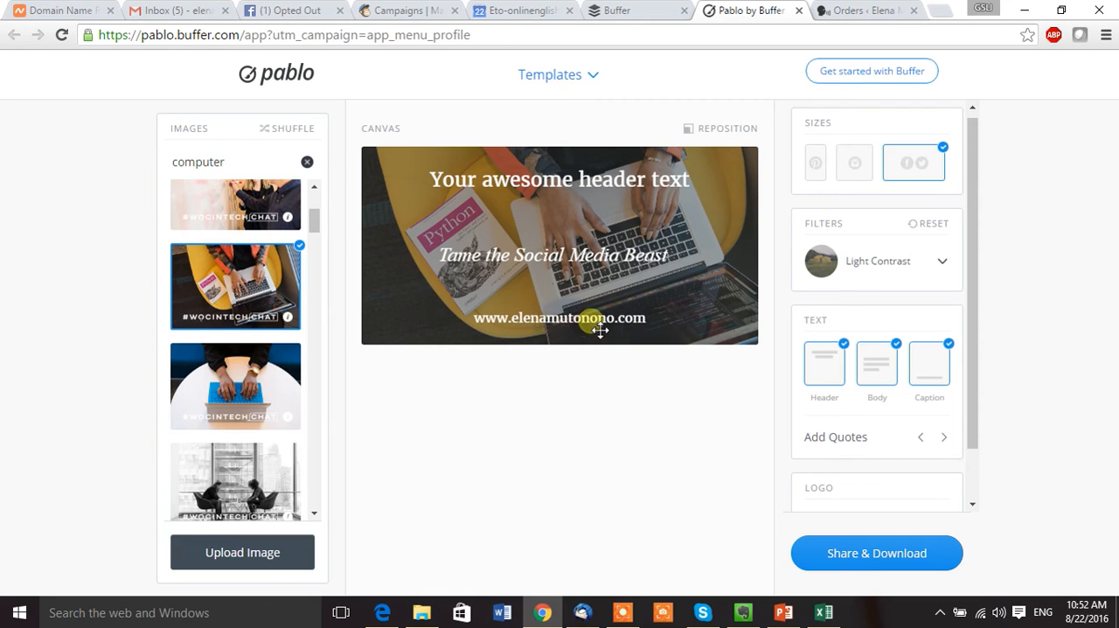
Open the Twitter composer for the finished image, review its posting options, and close it without sharing.
click(947, 554)
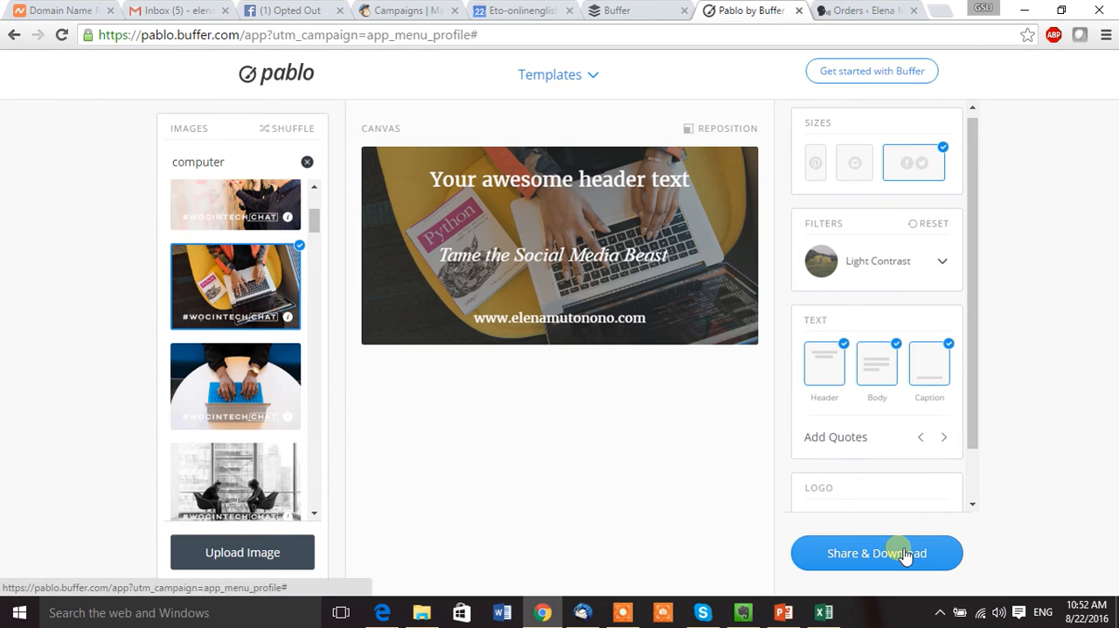
click(905, 556)
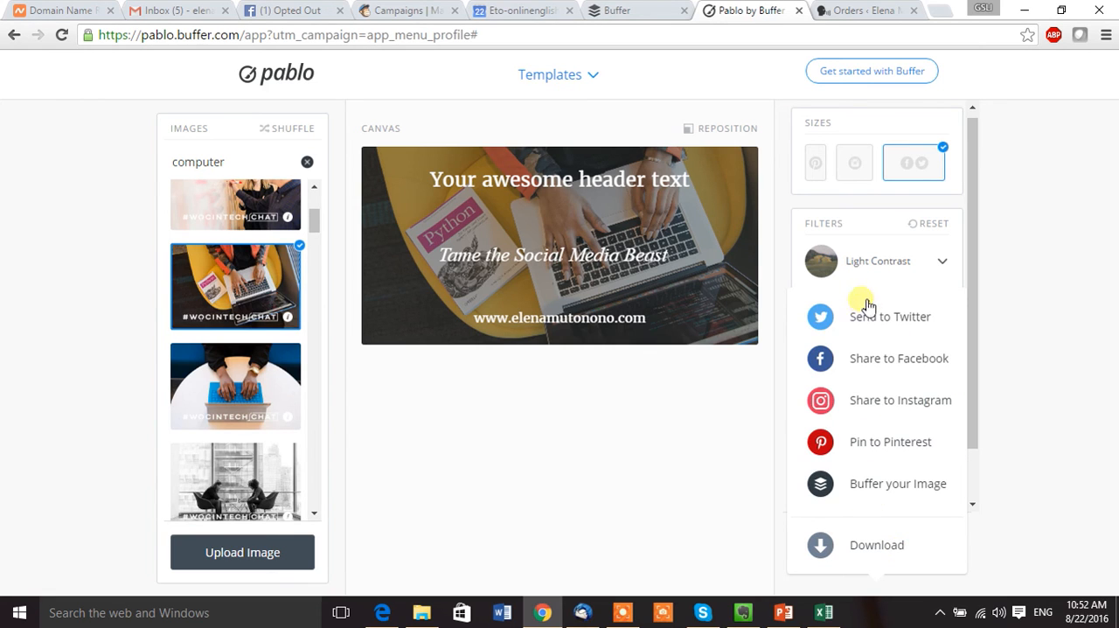
click(868, 321)
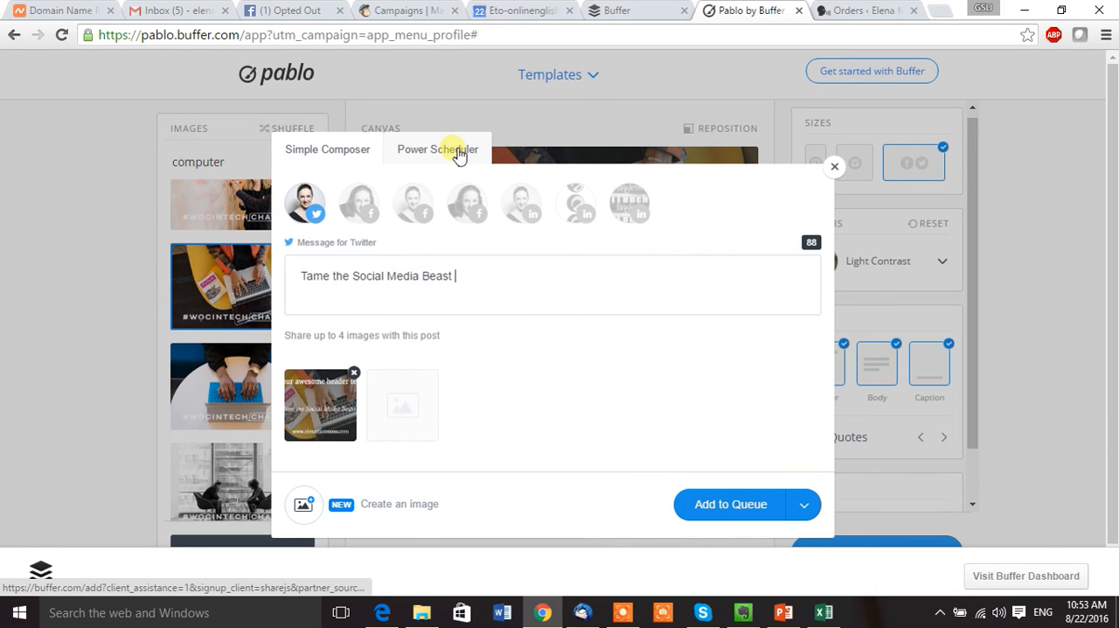
click(804, 507)
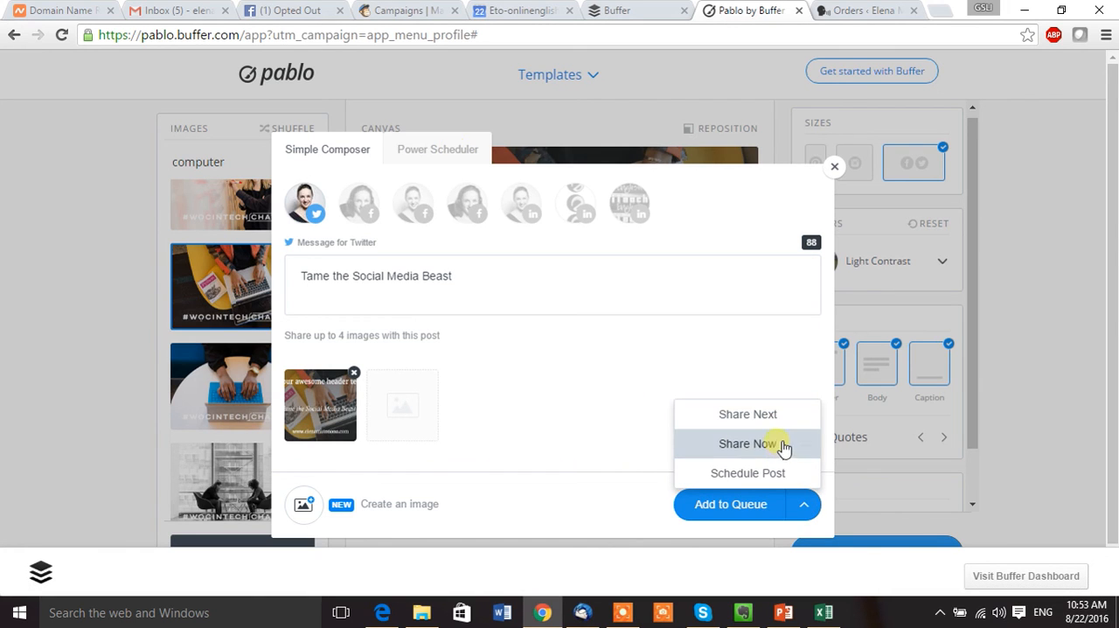
click(835, 169)
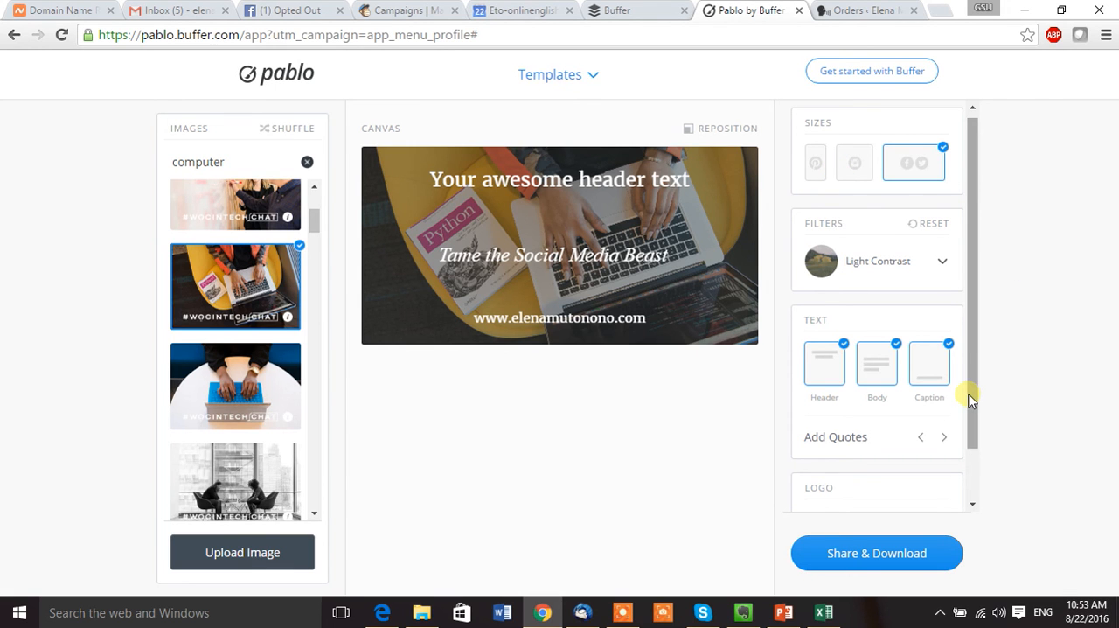
Switch back to Buffer and view the Facebook page's weekly queue calendar.
mouse_move(976, 399)
mouse_down()
mouse_move(976, 426)
mouse_move(974, 412)
mouse_up()
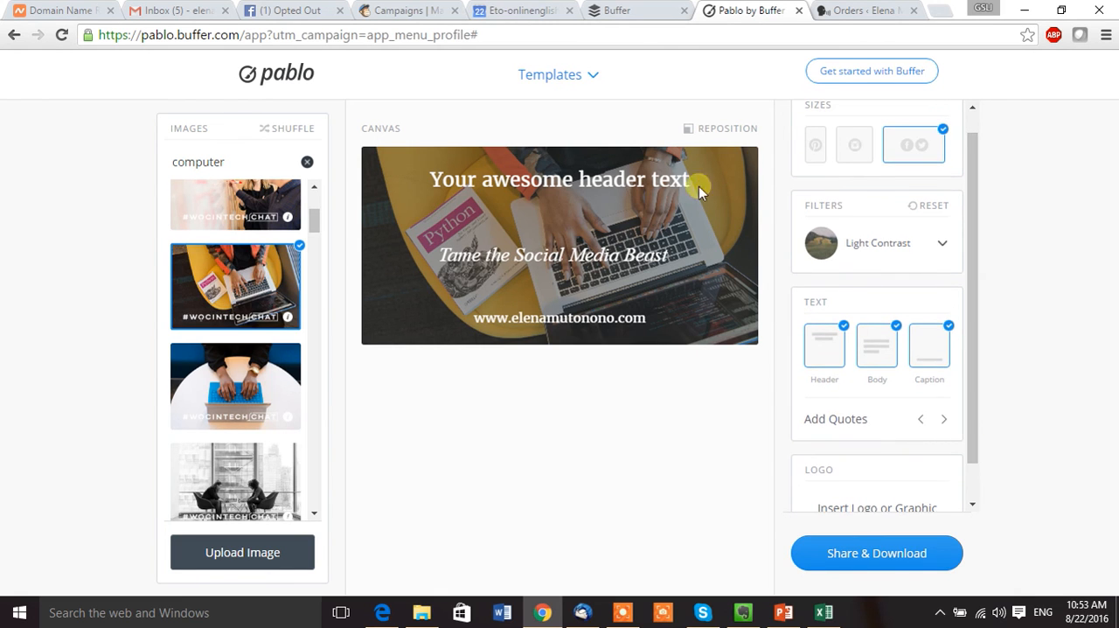
click(624, 13)
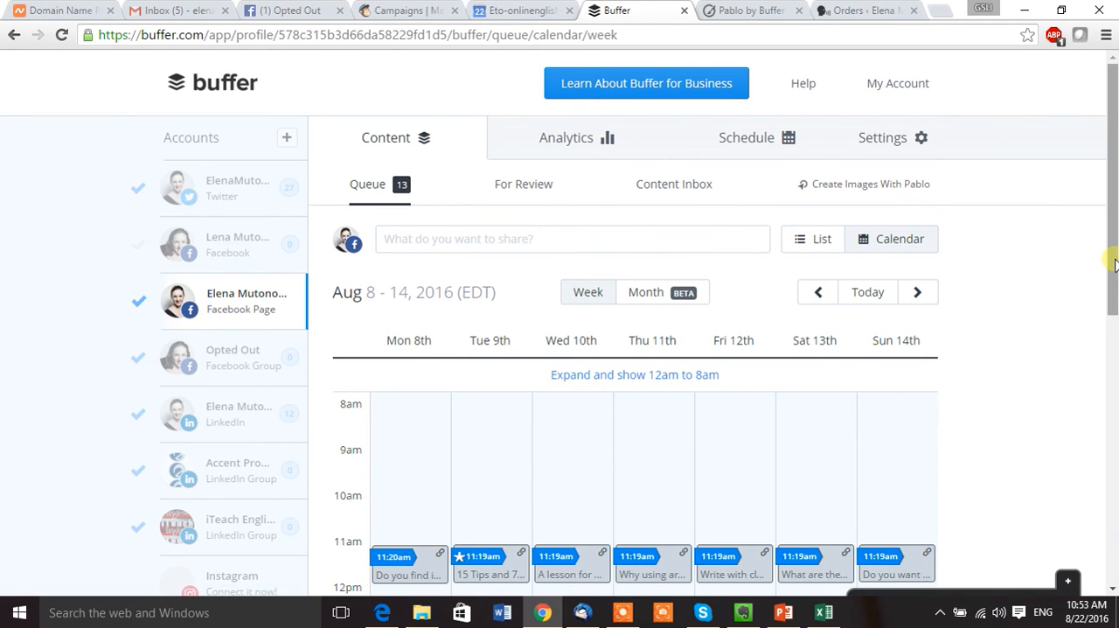
drag(1115, 266, 1116, 266)
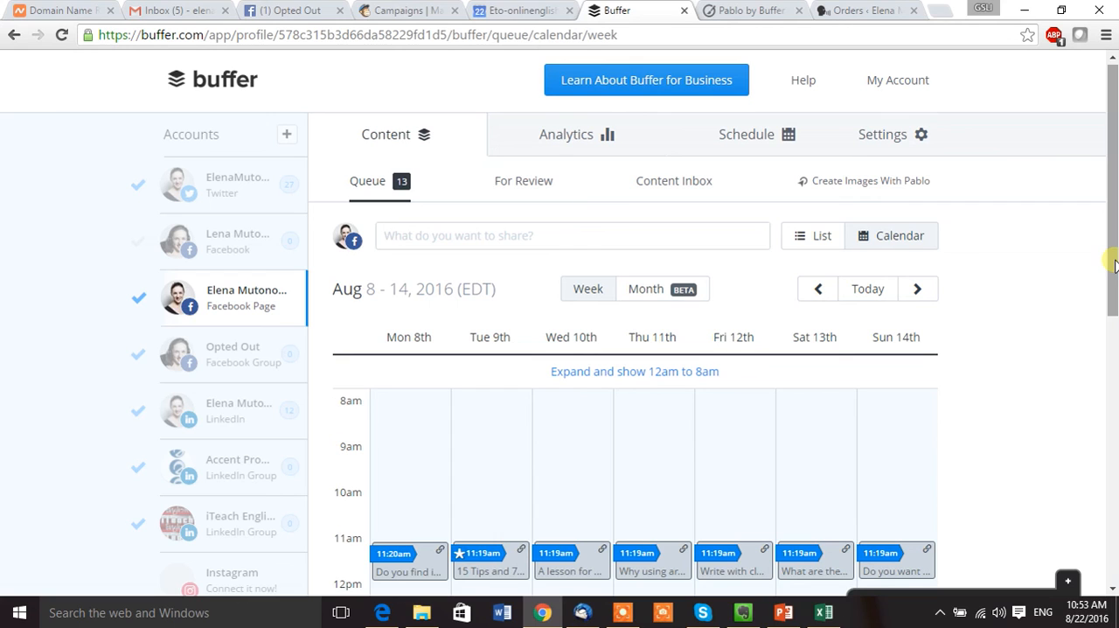